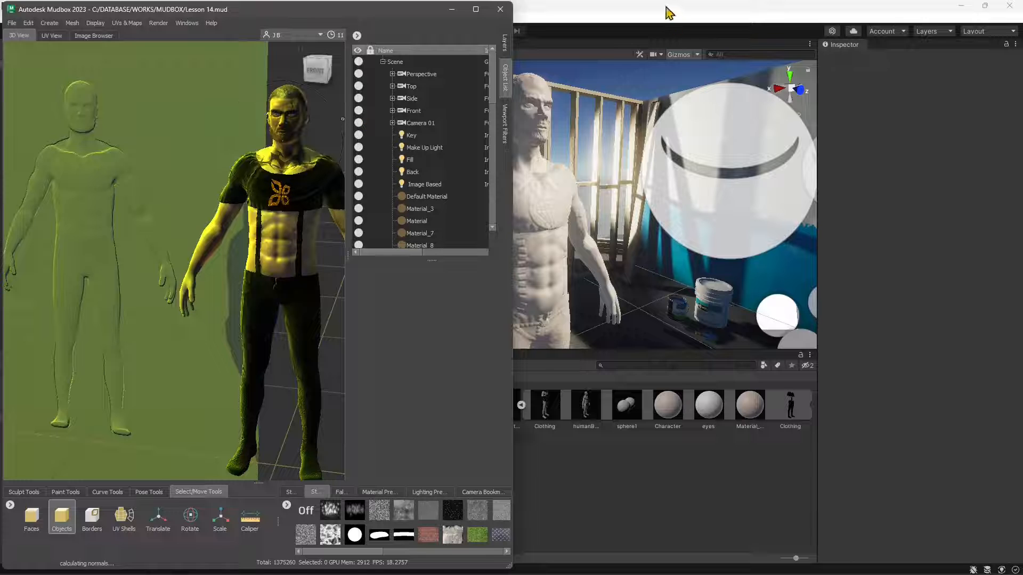
# Step: Maximize the Mudbox window and select the character's body, clothing and eyes in the 3D view
pyautogui.click(12, 23)
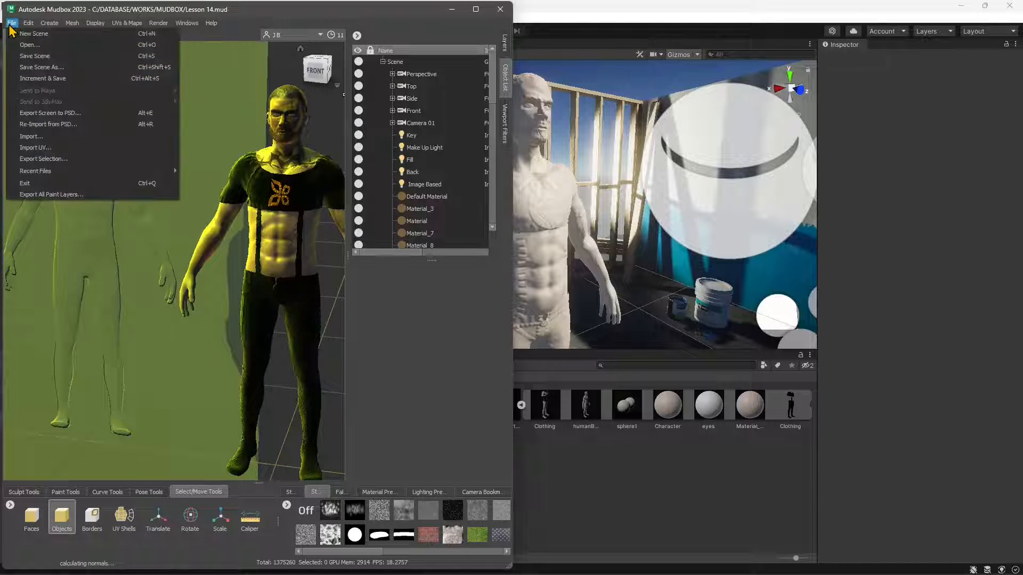
pyautogui.click(248, 10)
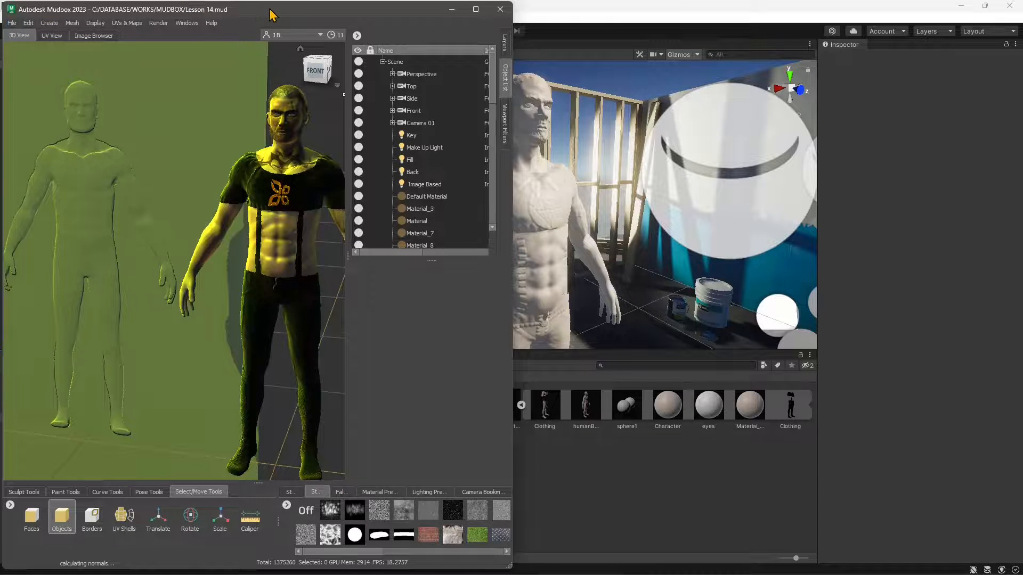
pyautogui.doubleClick(272, 15)
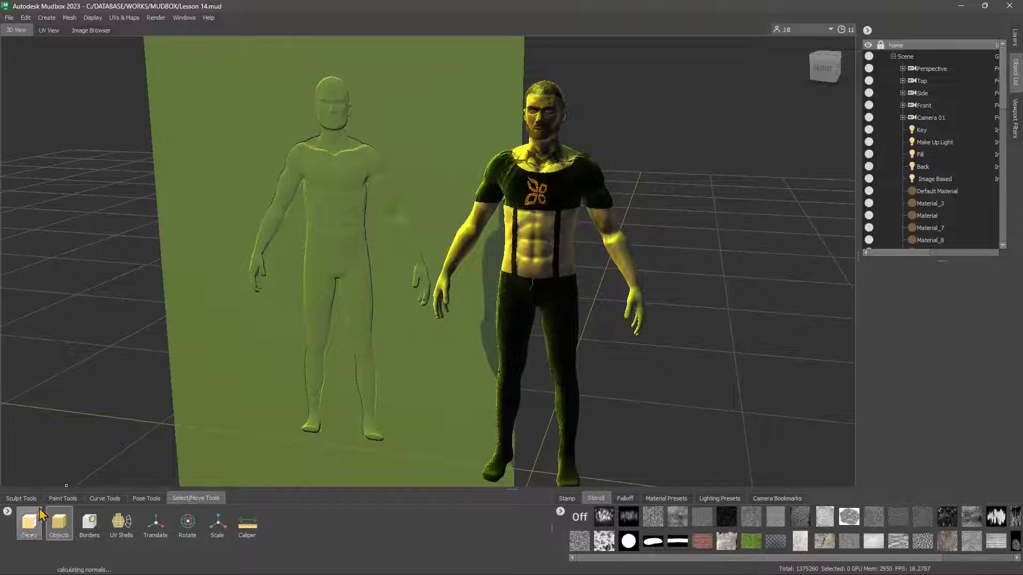
pyautogui.click(58, 522)
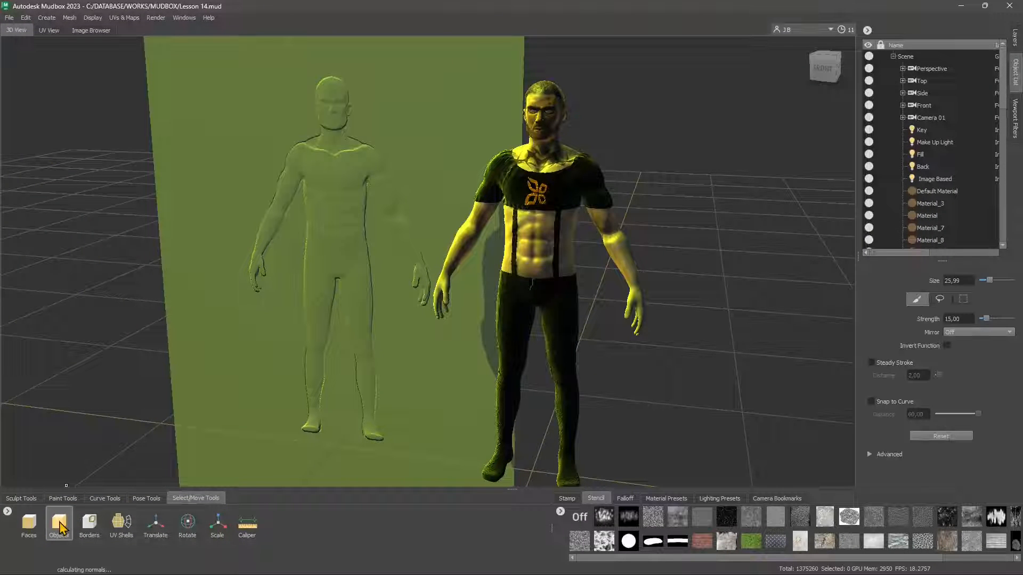
pyautogui.click(554, 186)
pyautogui.keyDown('shift'); pyautogui.click(545, 99); pyautogui.keyUp('shift')
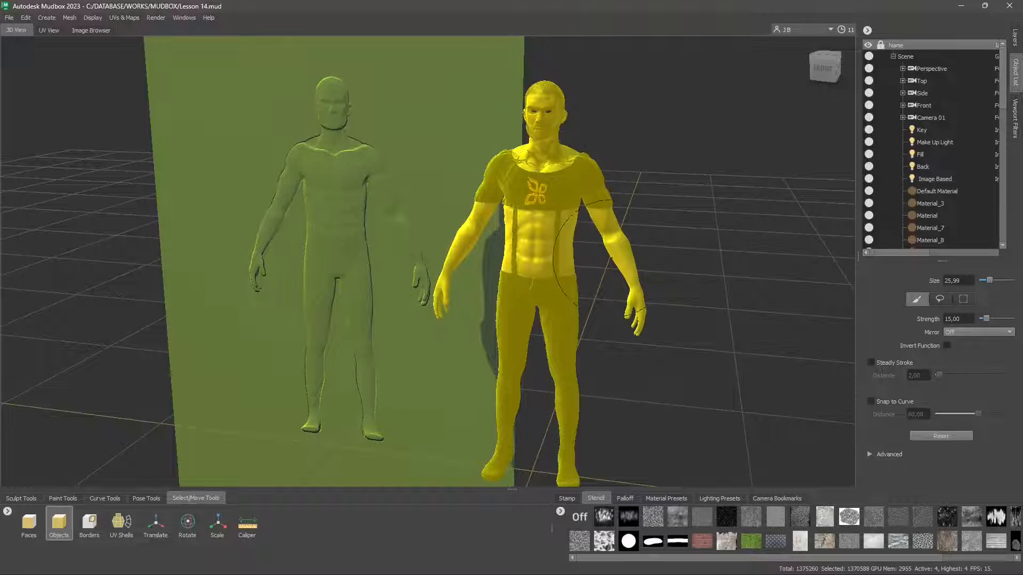
pyautogui.keyDown('shift'); pyautogui.click(549, 112); pyautogui.keyUp('shift')
# Step: Select humanBody5, Clothing and sphere1 together in the object list
pyautogui.moveTo(1004, 75); pyautogui.dragTo(1005, 179)
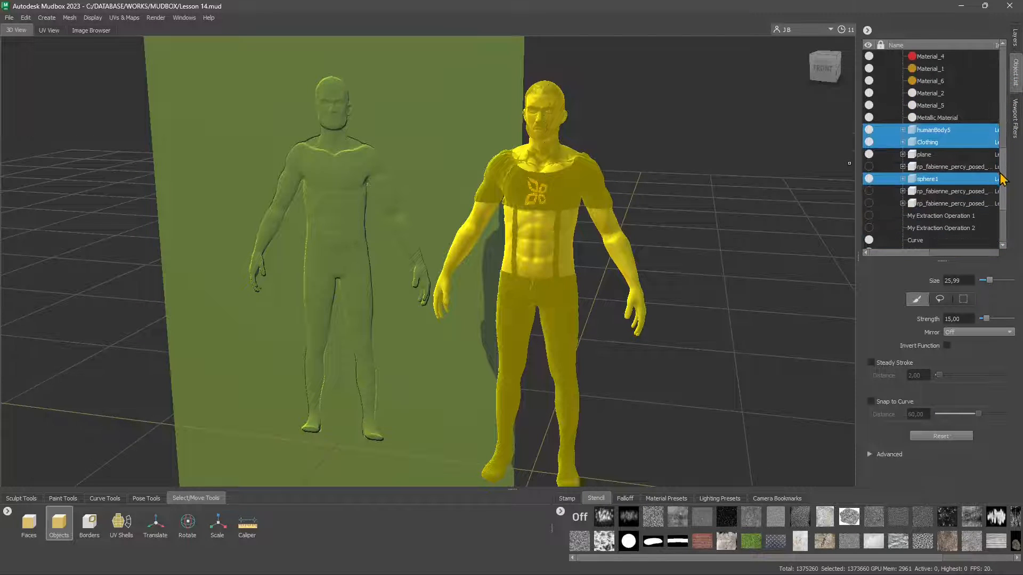
pyautogui.click(935, 131)
pyautogui.keyDown('ctrl'); pyautogui.click(928, 143); pyautogui.keyUp('ctrl')
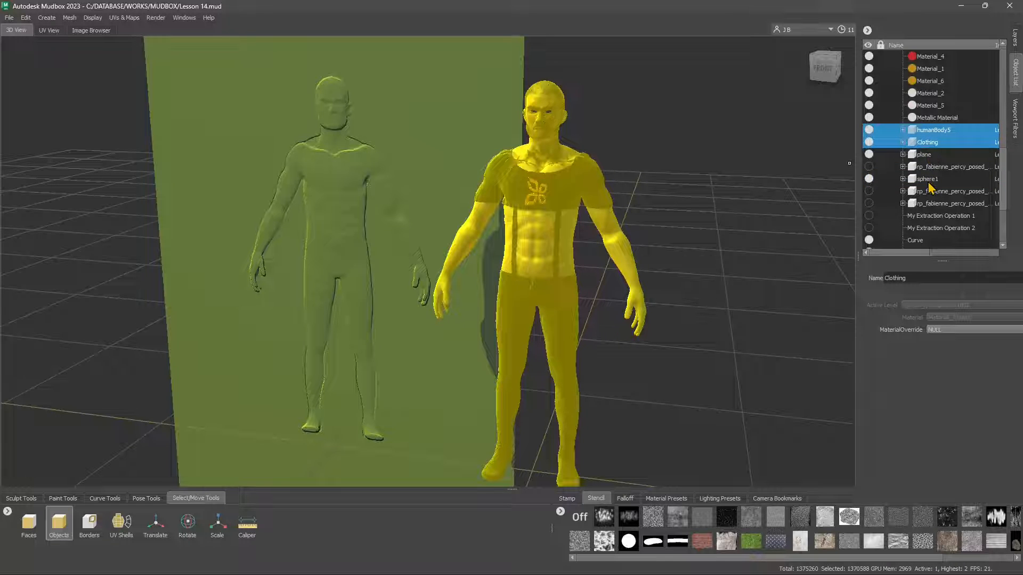
pyautogui.keyDown('ctrl'); pyautogui.click(928, 180); pyautogui.keyUp('ctrl')
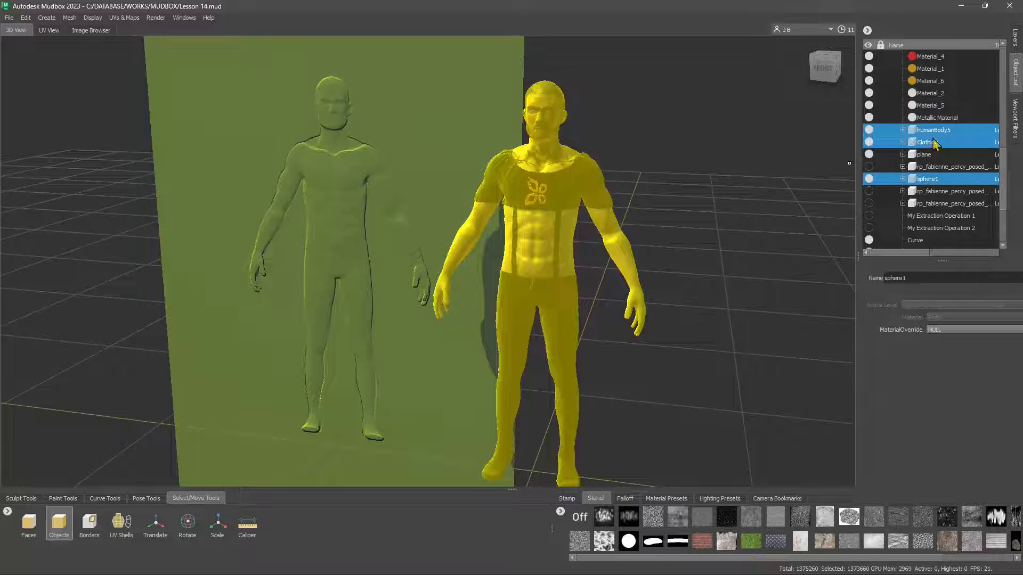
# Step: Start exporting the selection and browse to the mesh folder inside export > Character Design
pyautogui.click(9, 17)
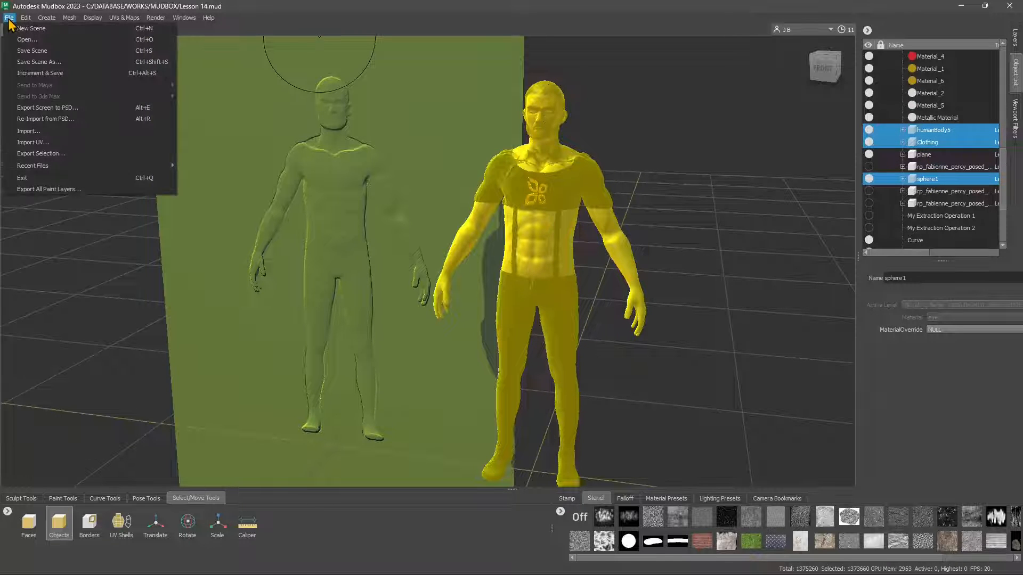
pyautogui.click(32, 154)
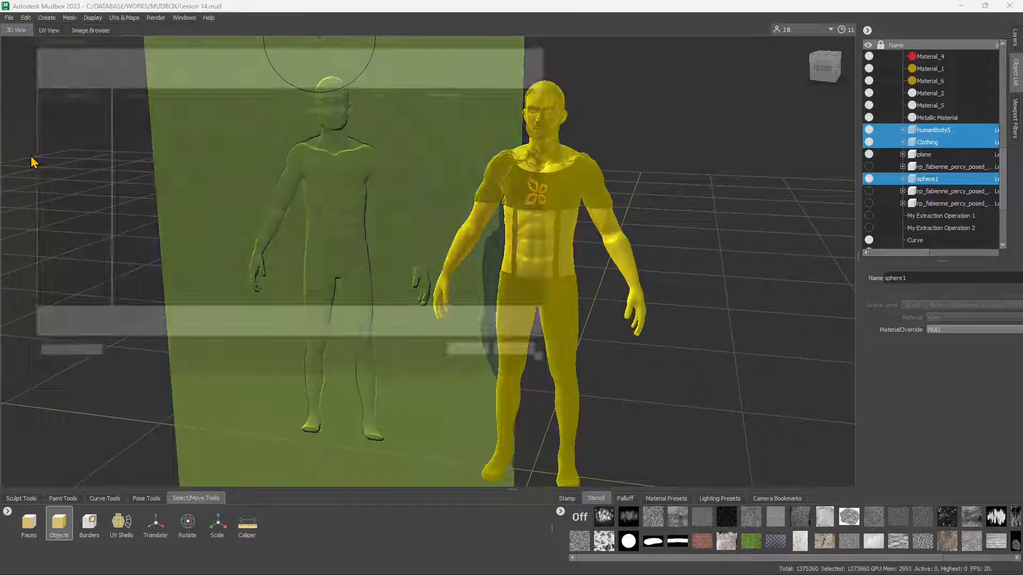
pyautogui.moveTo(372, 54); pyautogui.dragTo(411, 55)
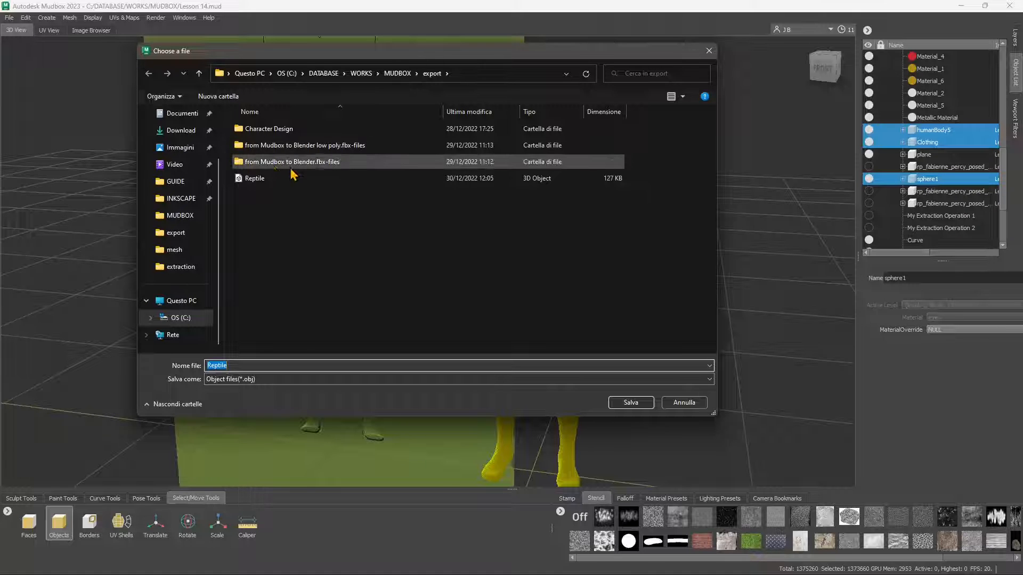
pyautogui.click(397, 73)
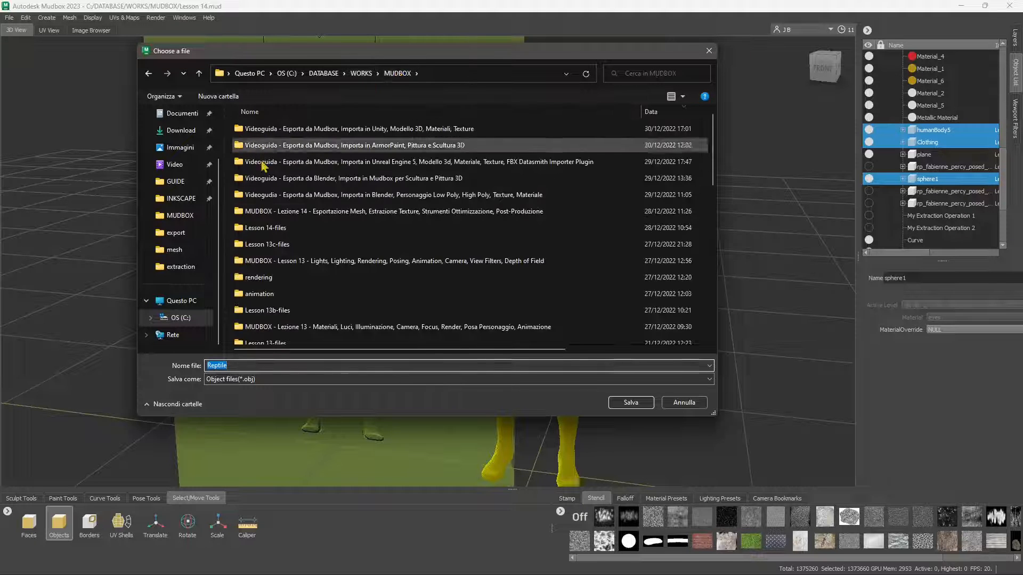
pyautogui.hotkey('alt', 'Left')
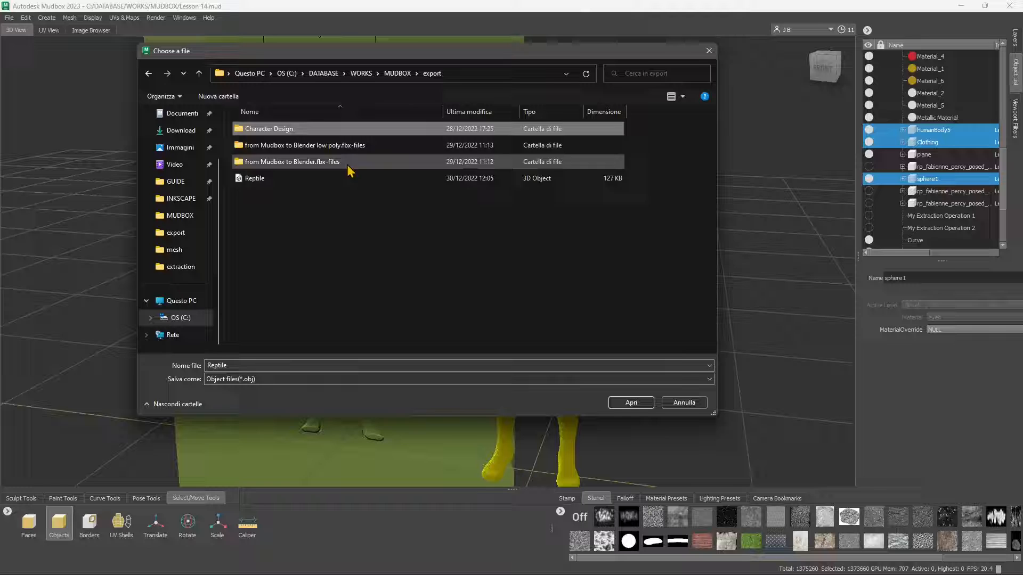
pyautogui.doubleClick(266, 134)
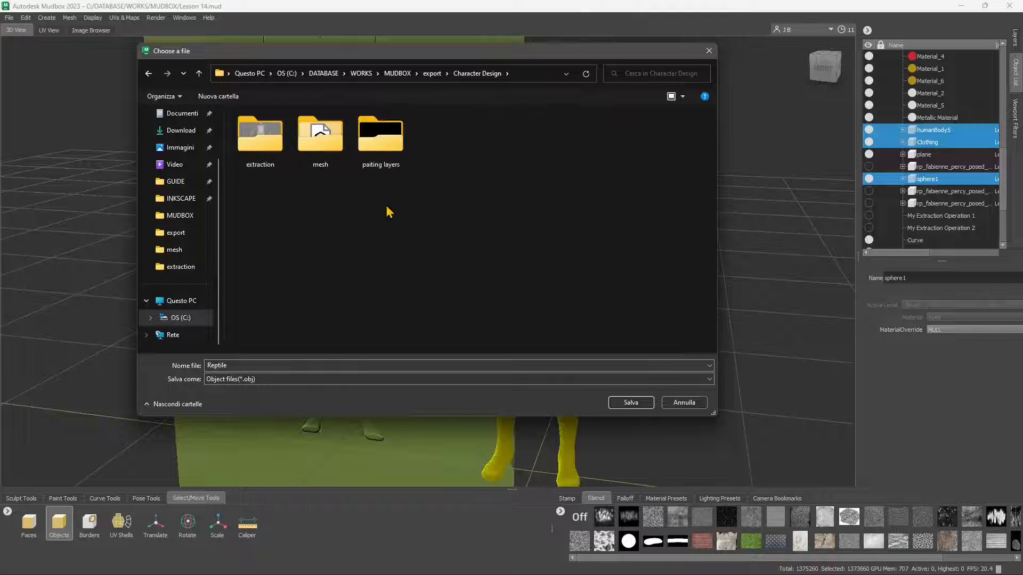
pyautogui.doubleClick(305, 160)
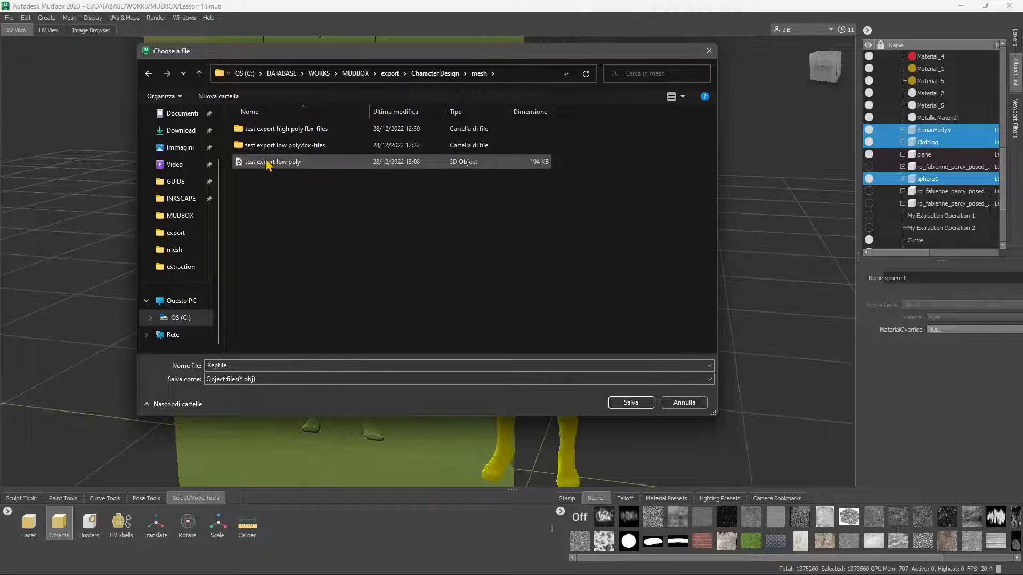
# Step: Reuse the file name "test export low poly" and set the export format to Autodesk FBX (*.fbx)
pyautogui.click(283, 167)
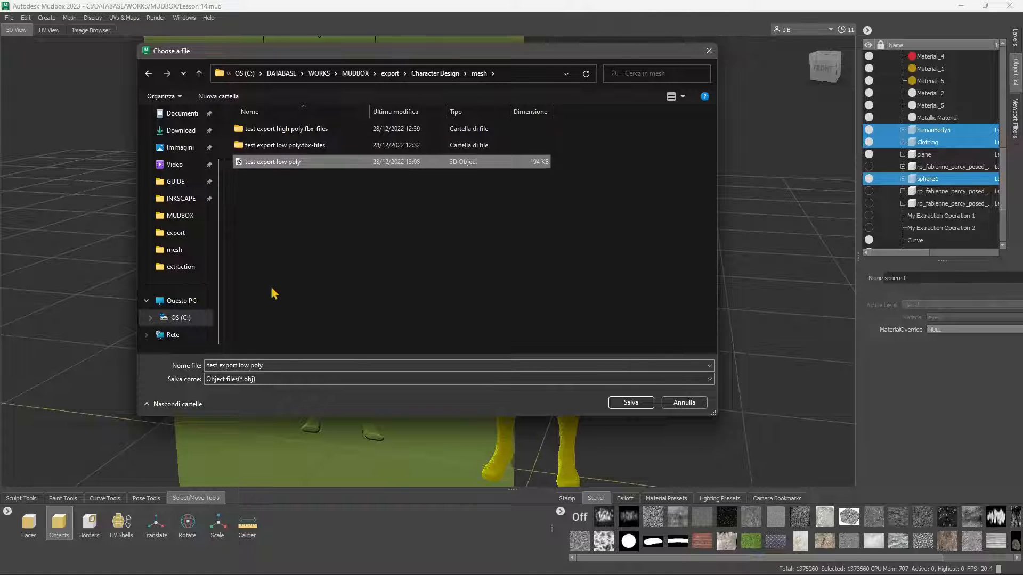
pyautogui.click(257, 380)
pyautogui.click(257, 389)
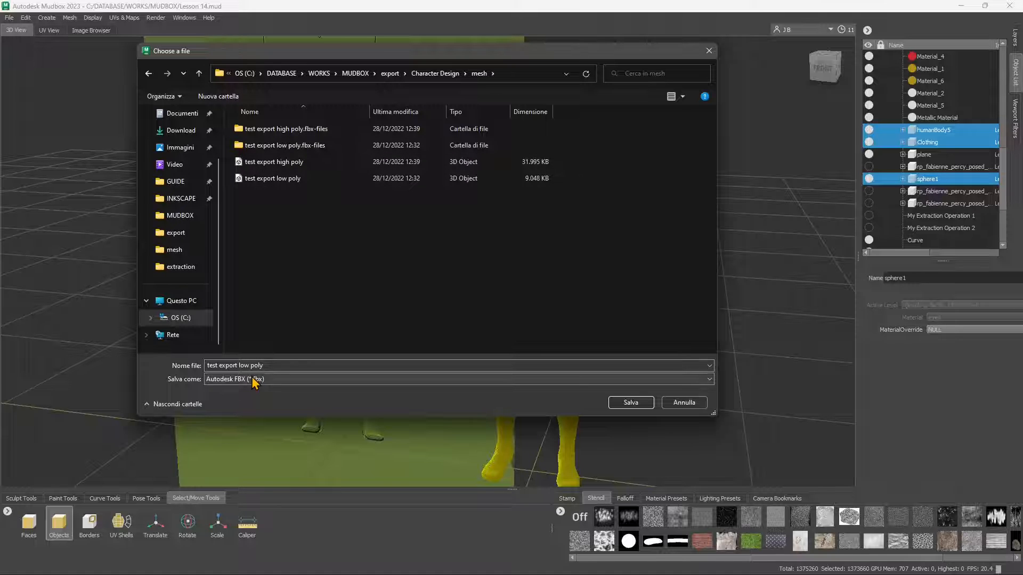
pyautogui.click(255, 380)
pyautogui.click(255, 394)
pyautogui.click(248, 380)
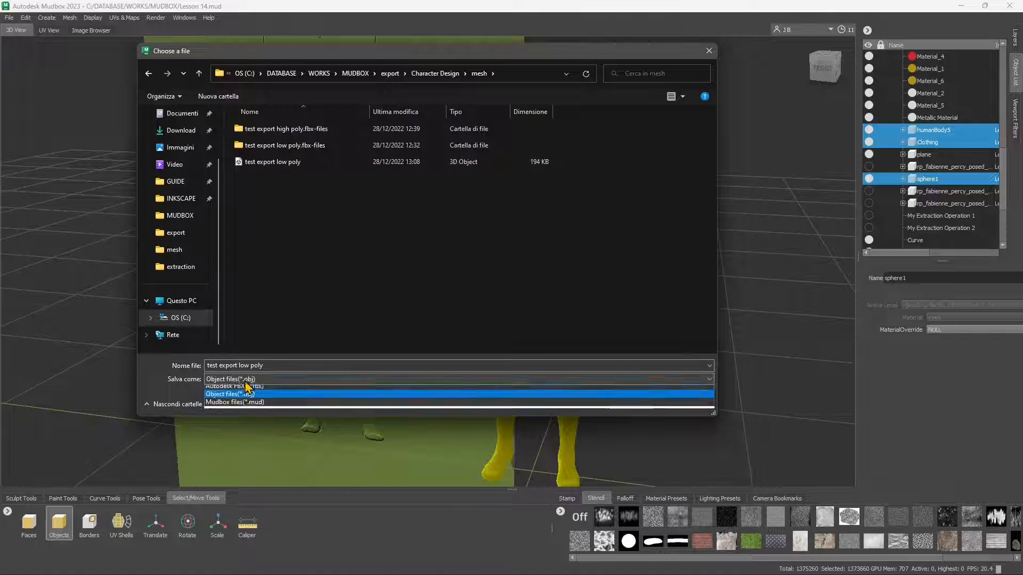
pyautogui.click(247, 386)
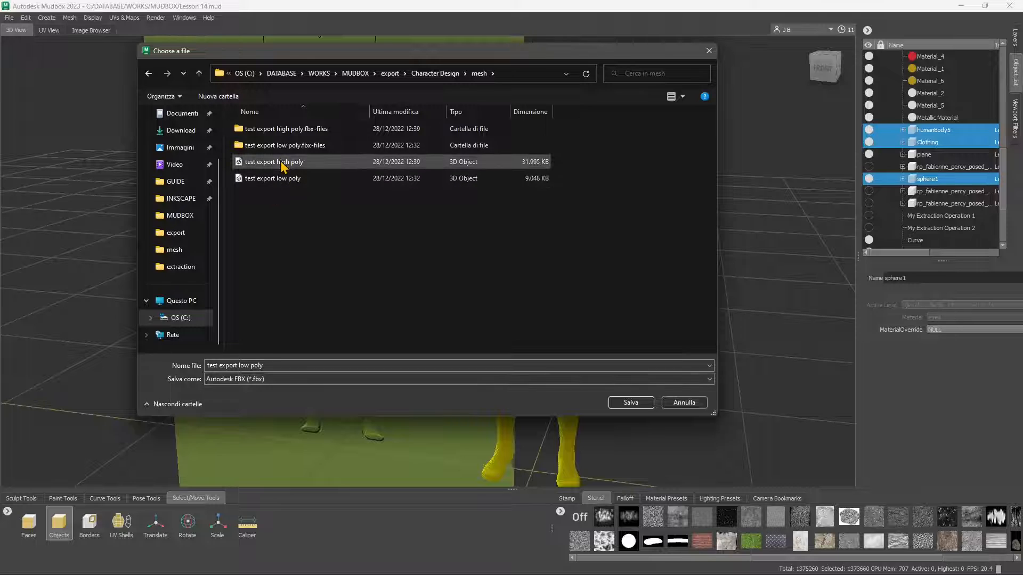
# Step: Compare the existing high poly and low poly FBX files, and choose "test export high poly" as the export name
pyautogui.click(260, 163)
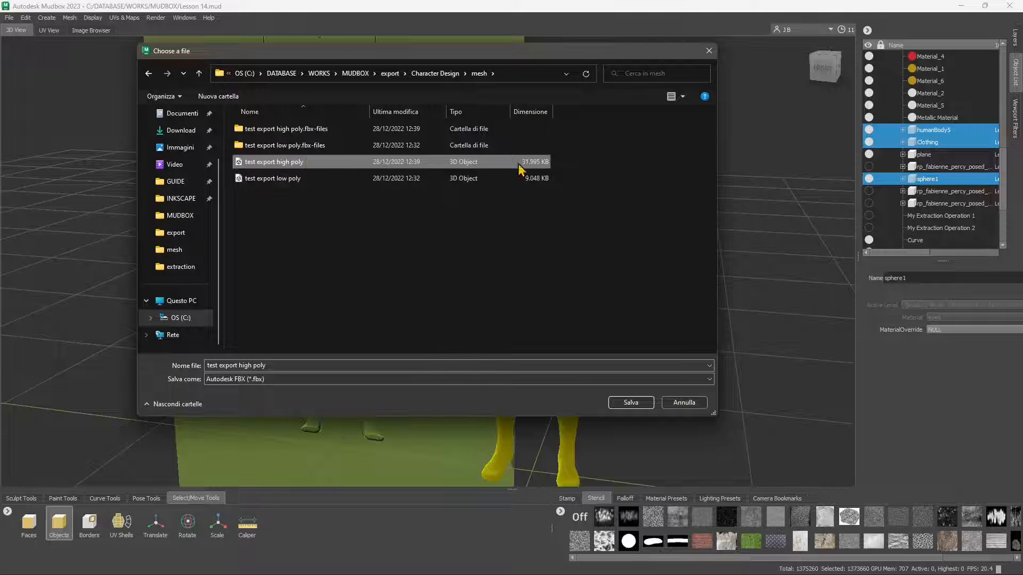
pyautogui.click(279, 180)
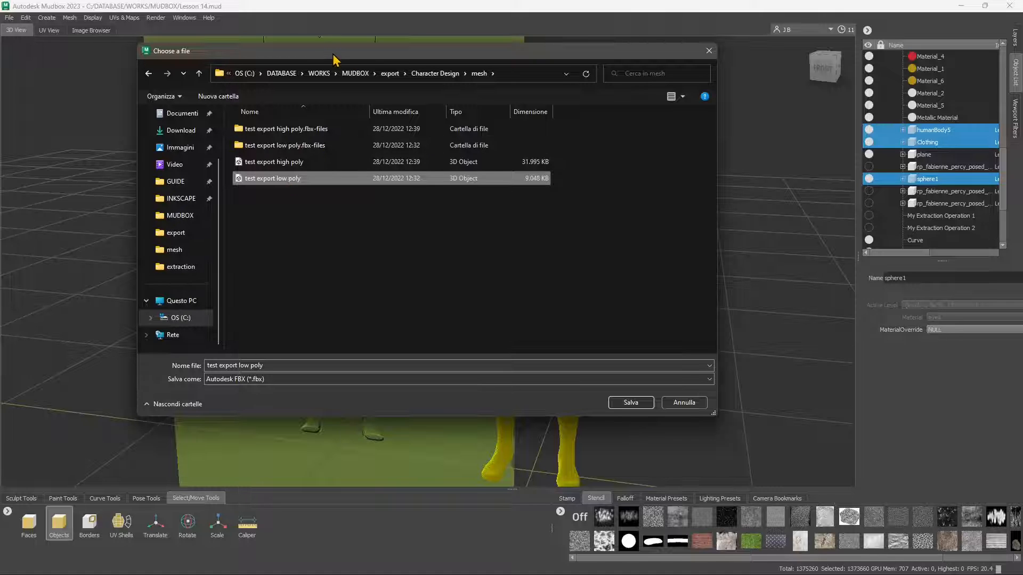
pyautogui.moveTo(333, 56); pyautogui.dragTo(359, 77)
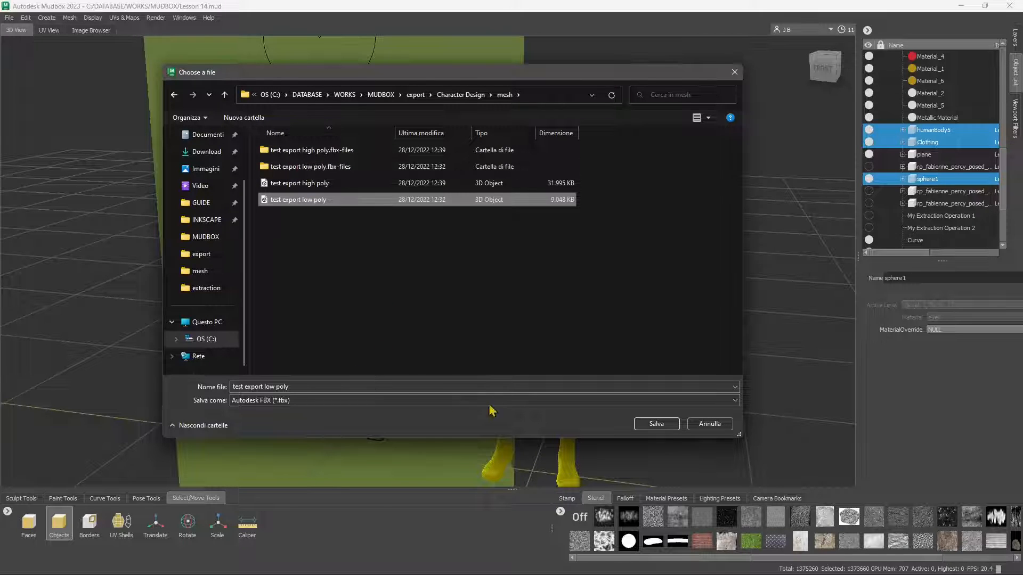
pyautogui.click(342, 184)
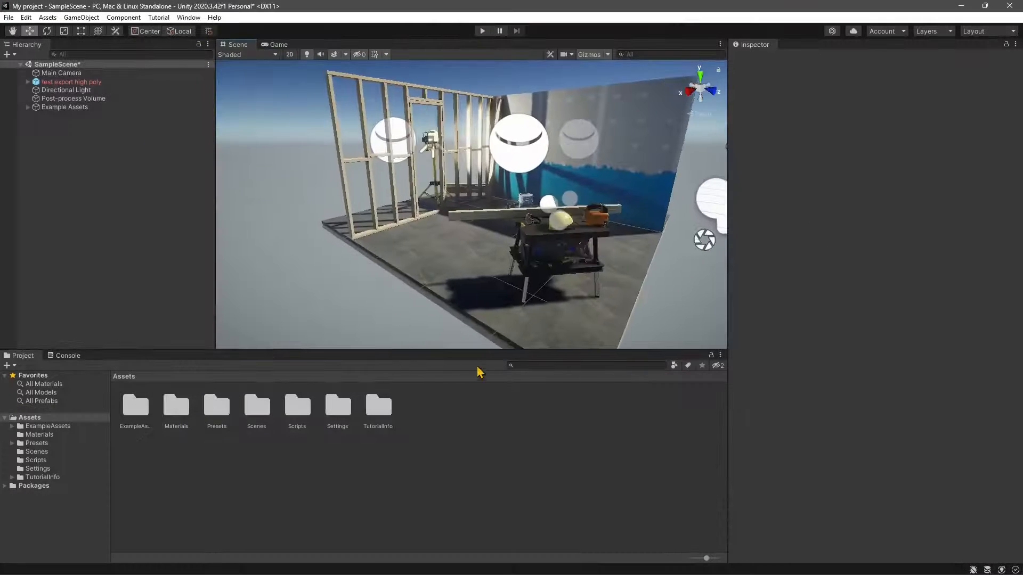
# Step: Enlarge the Scene view in Unity by shrinking the project assets area below it
pyautogui.moveTo(507, 352); pyautogui.dragTo(533, 461)
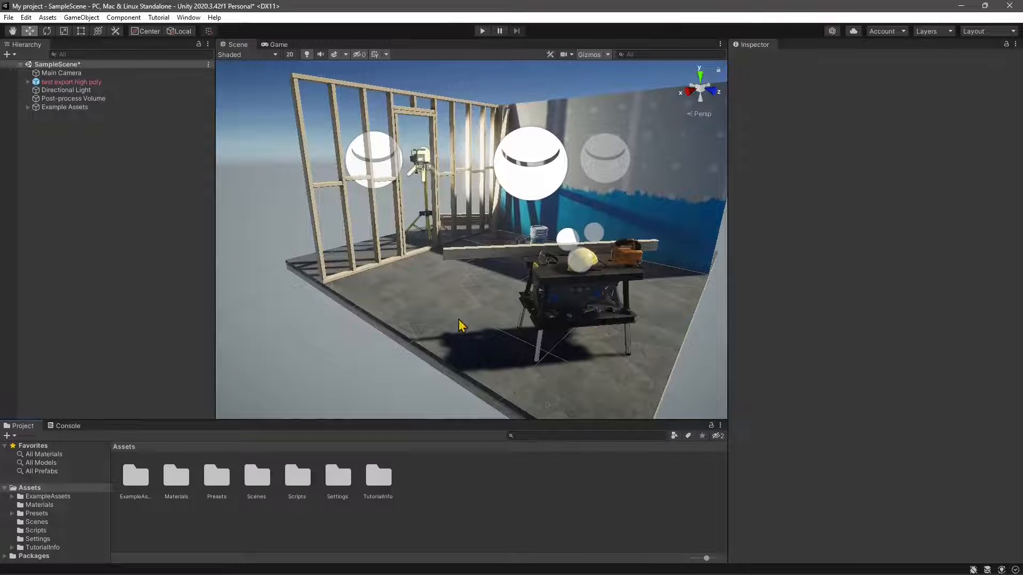
pyautogui.moveTo(459, 320); pyautogui.dragTo(423, 298, button='right')
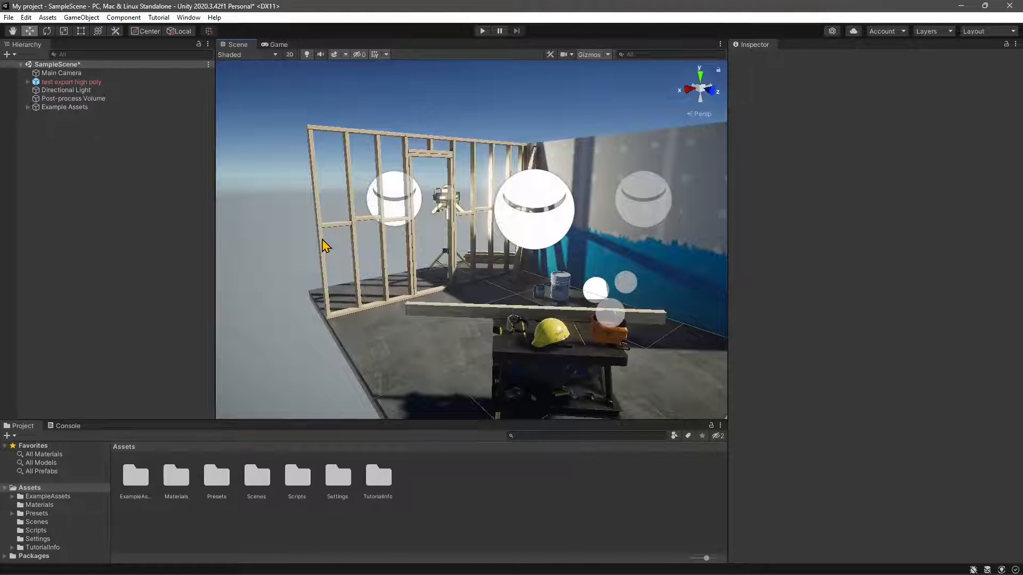
pyautogui.moveTo(341, 258); pyautogui.dragTo(399, 246, button='right')
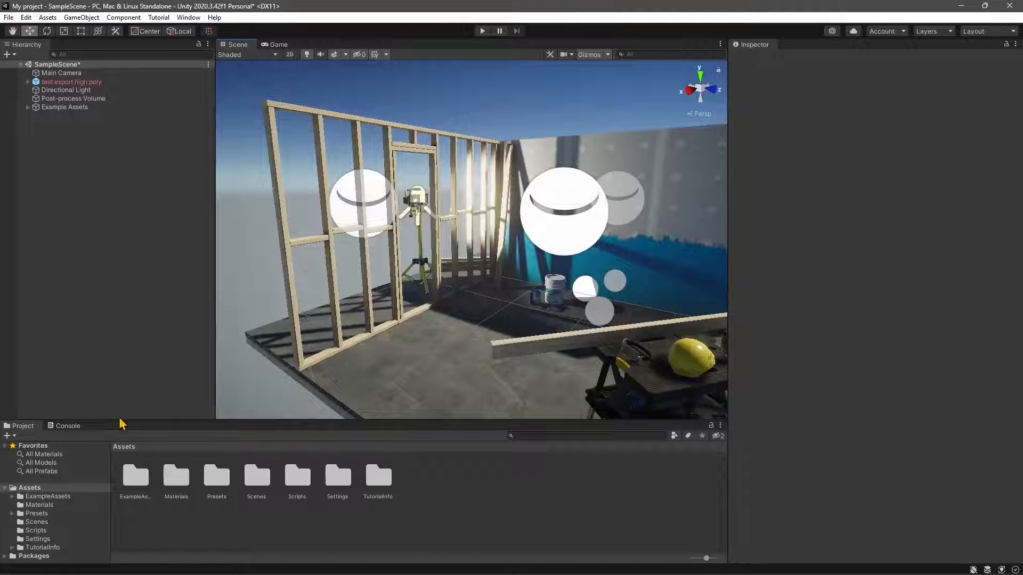
# Step: Import "test export high poly" from the Character Design mesh folder as a new asset into the project's Assets folder
pyautogui.rightClick(432, 473)
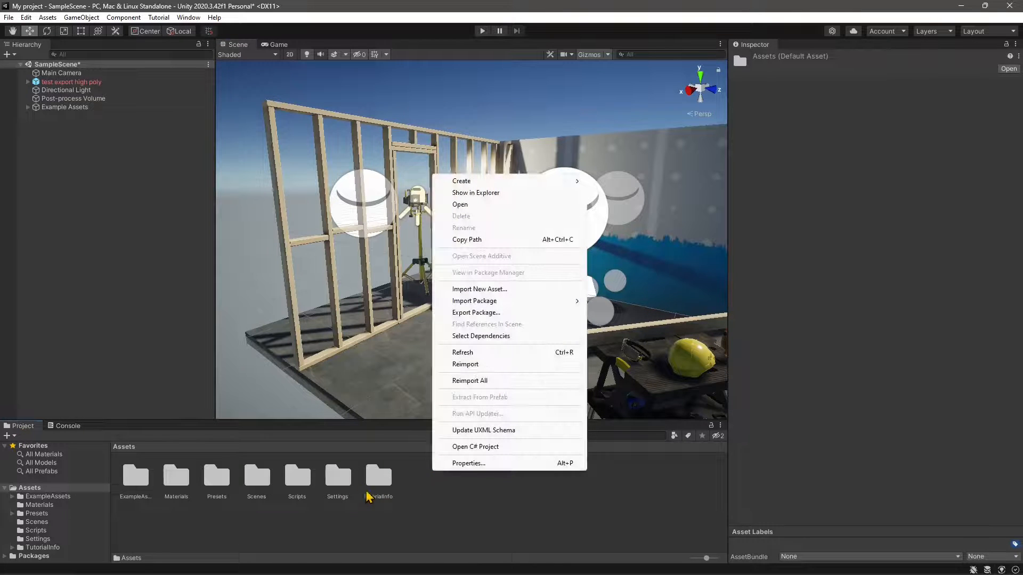
pyautogui.rightClick(421, 491)
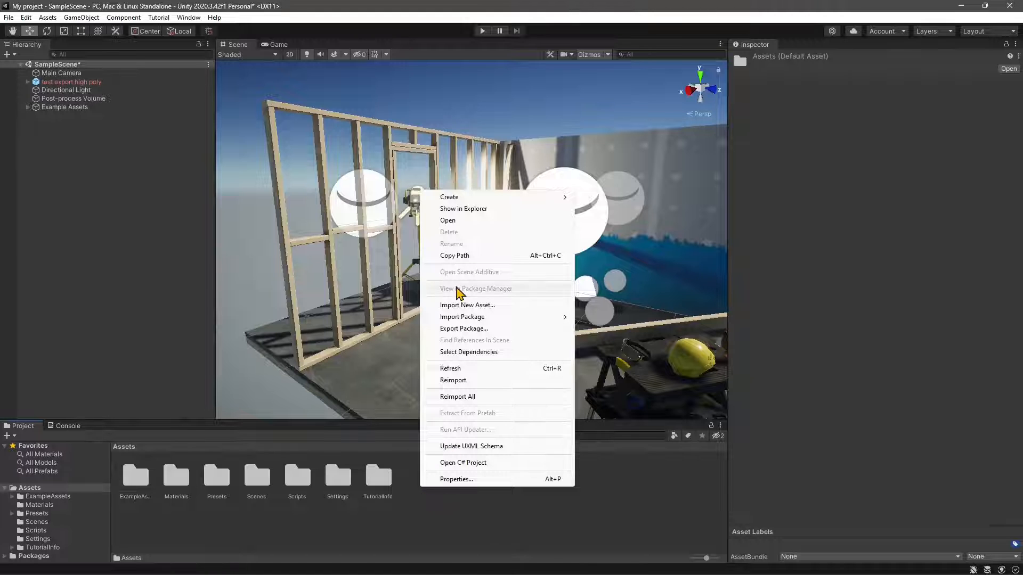
pyautogui.click(459, 307)
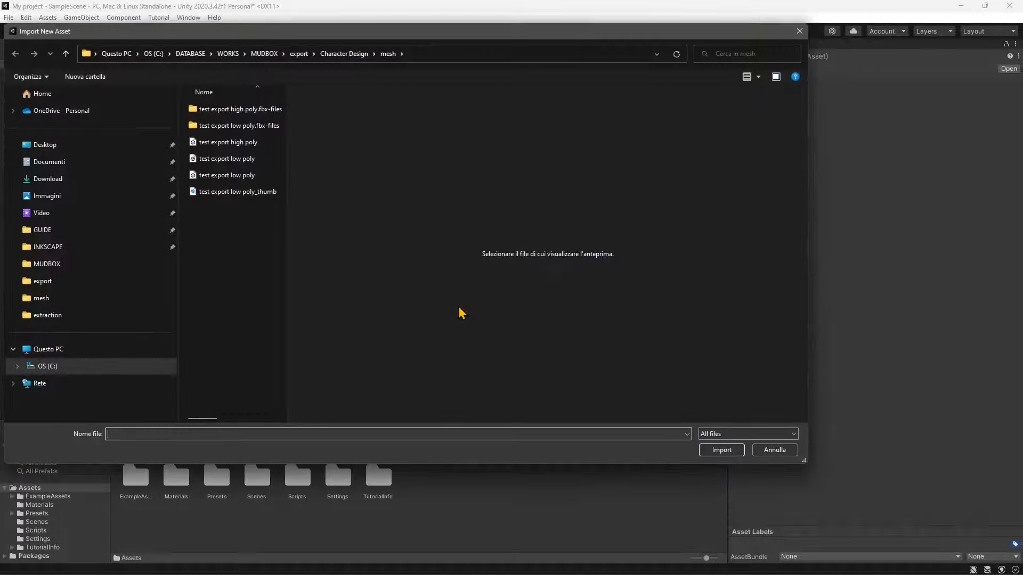
pyautogui.click(356, 57)
pyautogui.doubleClick(229, 194)
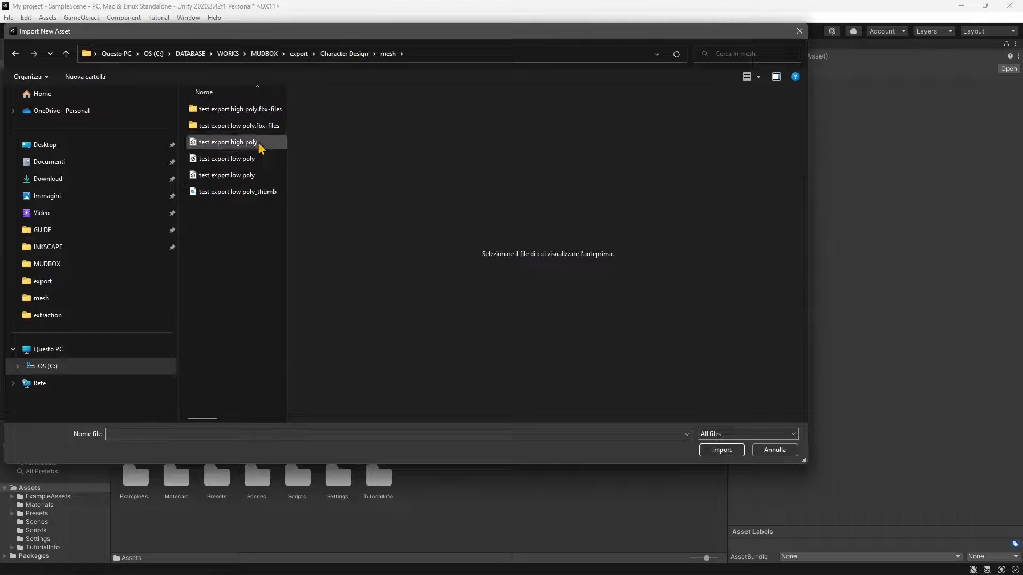
pyautogui.moveTo(289, 160); pyautogui.dragTo(453, 189)
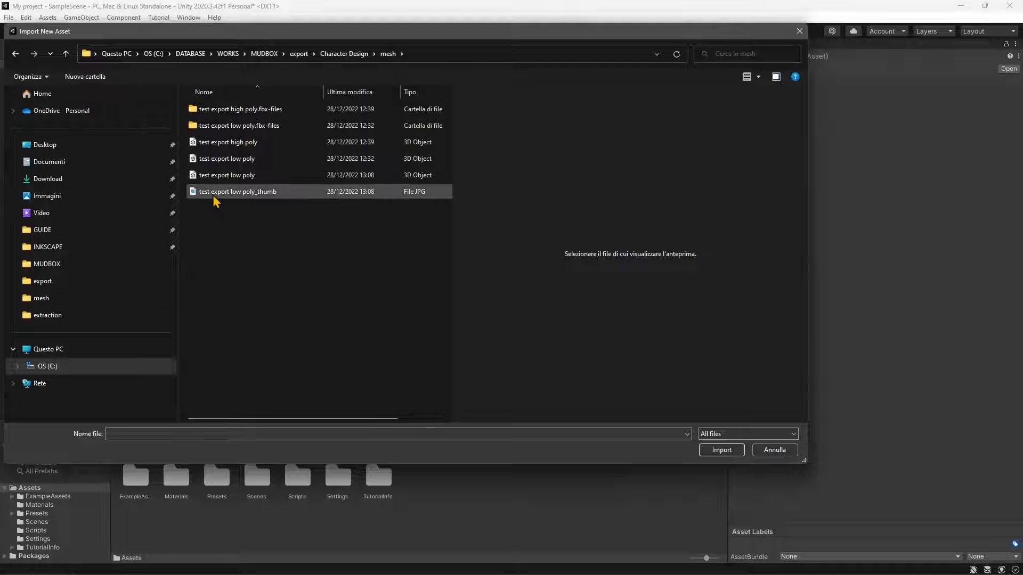
pyautogui.click(243, 146)
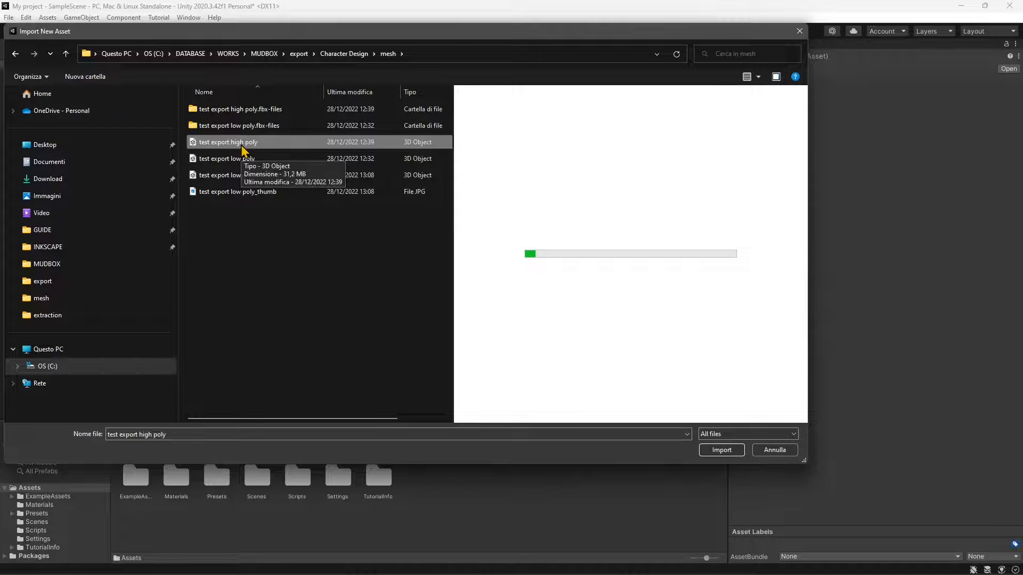
pyautogui.click(721, 451)
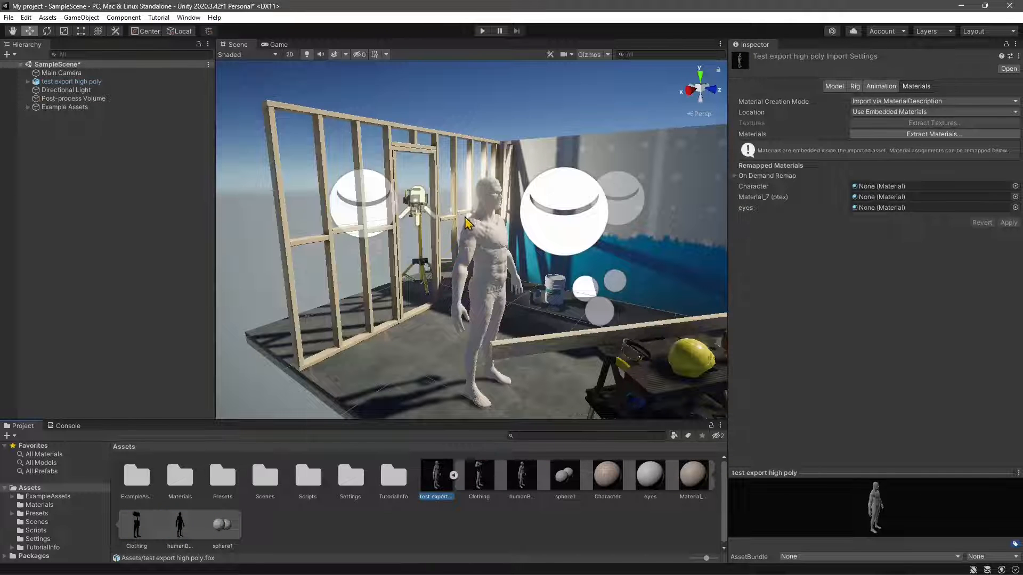
# Step: Examine the imported model's parts in the Assets folder: the Clothing, humanBody5 and sphere1 meshes
pyautogui.keyDown('alt'); pyautogui.moveTo(484, 312); pyautogui.dragTo(489, 317); pyautogui.keyUp('alt')
pyautogui.moveTo(489, 318); pyautogui.dragTo(487, 317, button='right')
pyautogui.press('d')
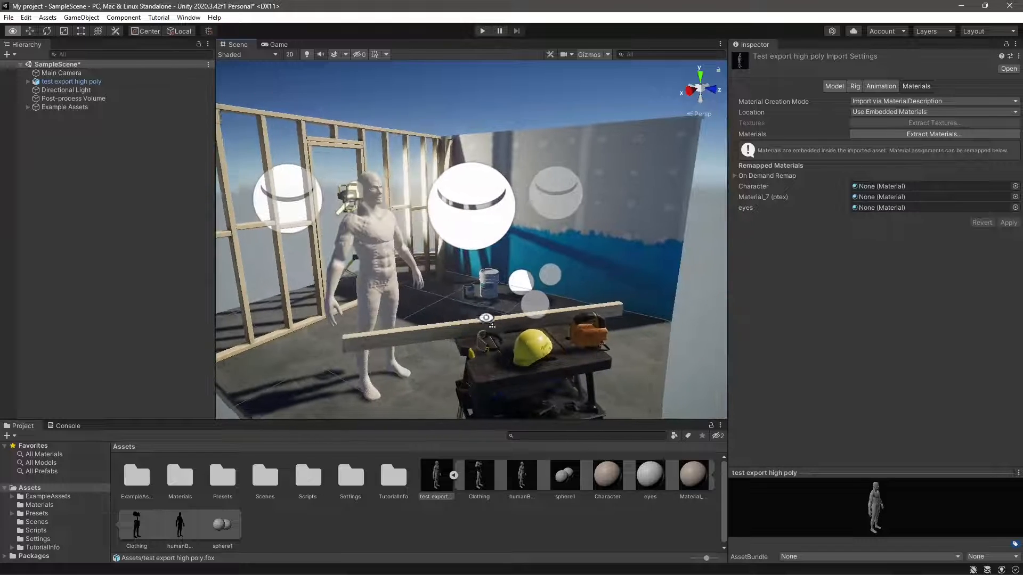
pyautogui.click(446, 487)
pyautogui.click(479, 479)
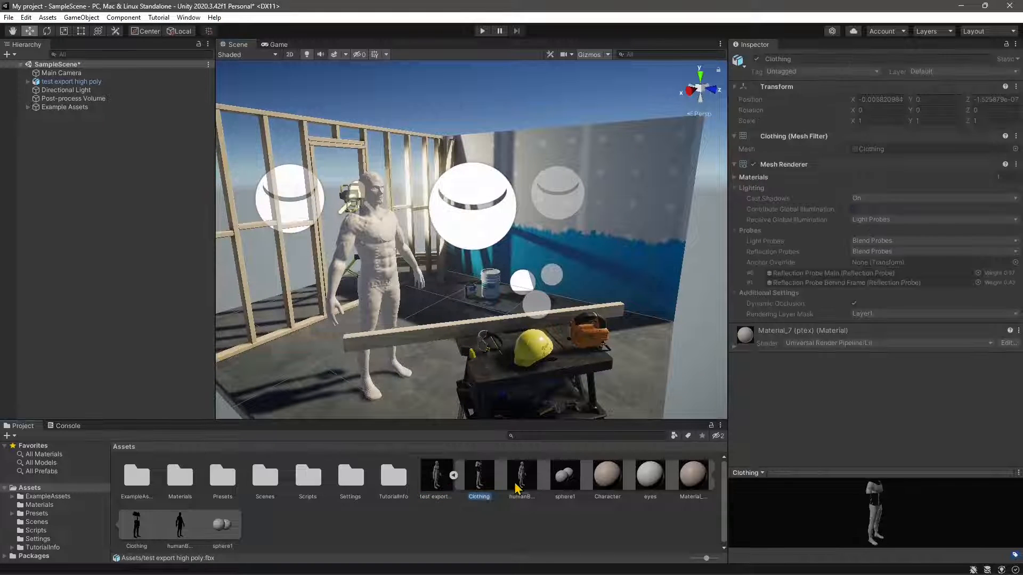
pyautogui.press('Right')
pyautogui.press('Right')
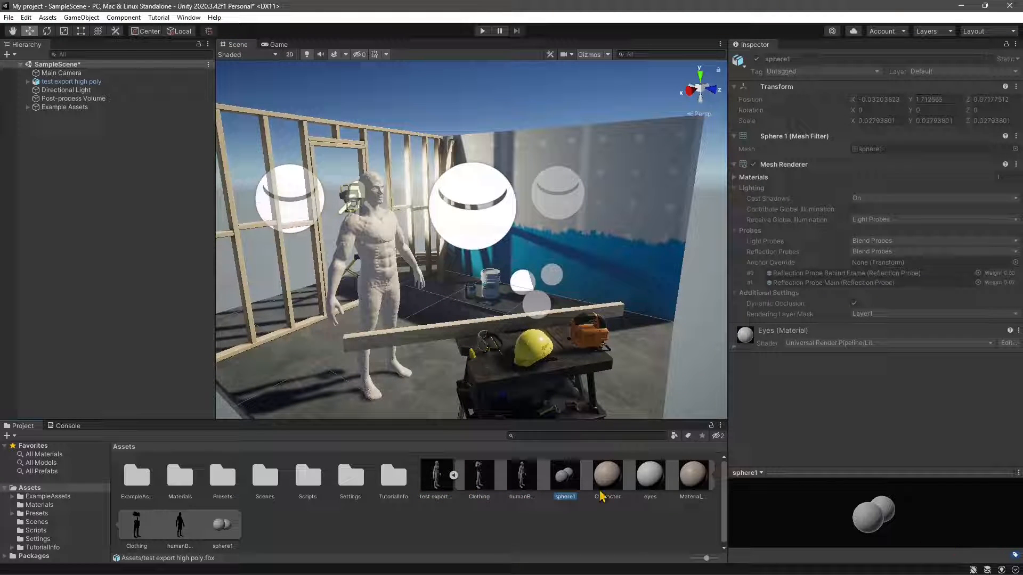
pyautogui.click(481, 487)
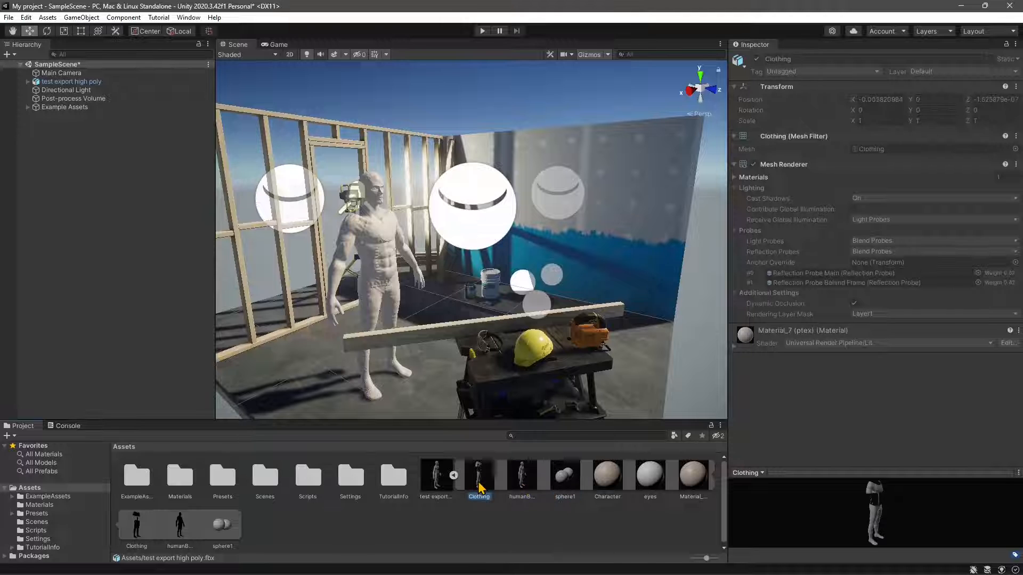
pyautogui.click(521, 488)
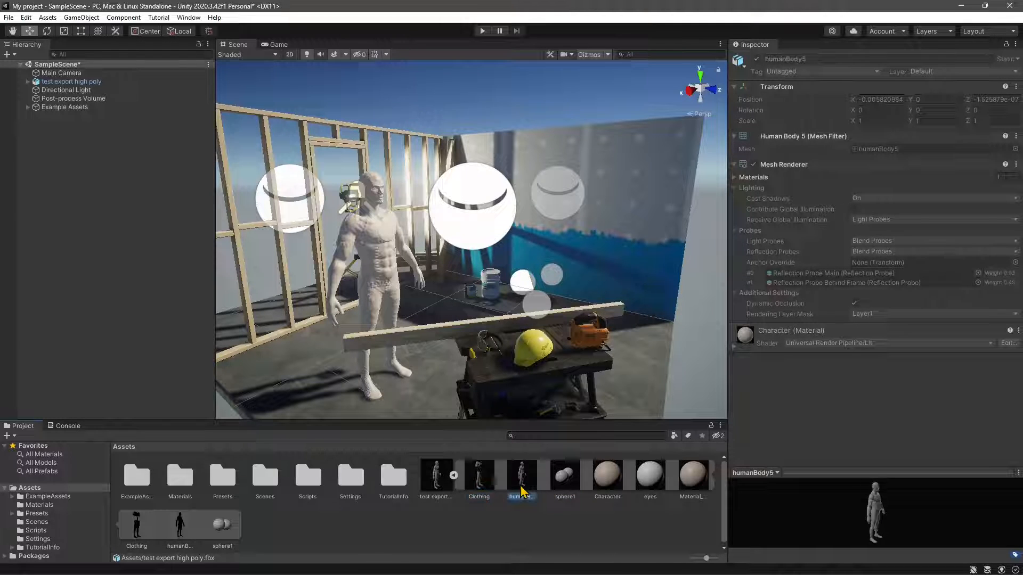
pyautogui.click(453, 476)
pyautogui.click(419, 483)
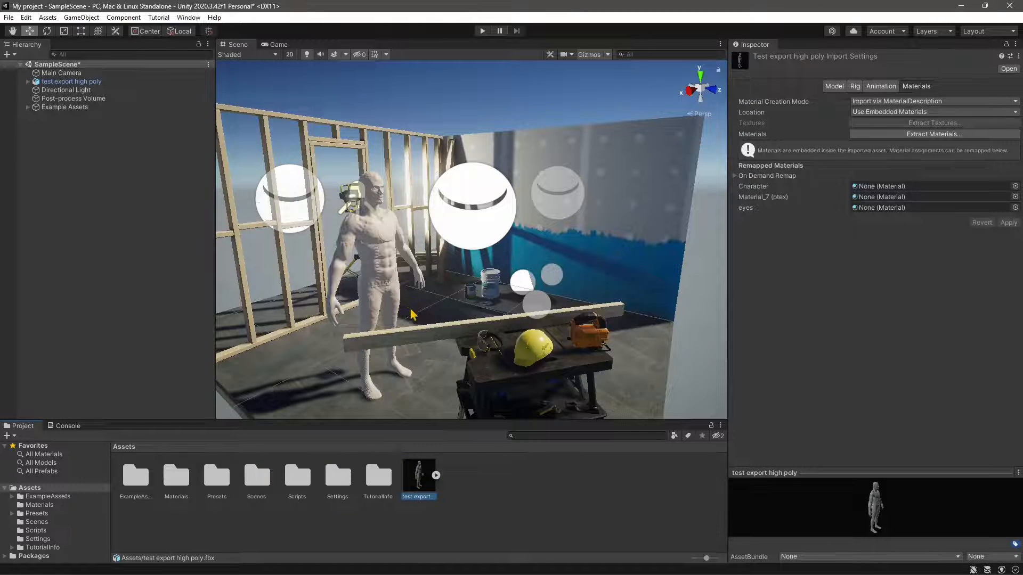
# Step: Examine the character up close in the scene and inspect the embedded Character material of "test export high poly"
pyautogui.moveTo(410, 314); pyautogui.dragTo(194, 317, button='right')
pyautogui.press('w')
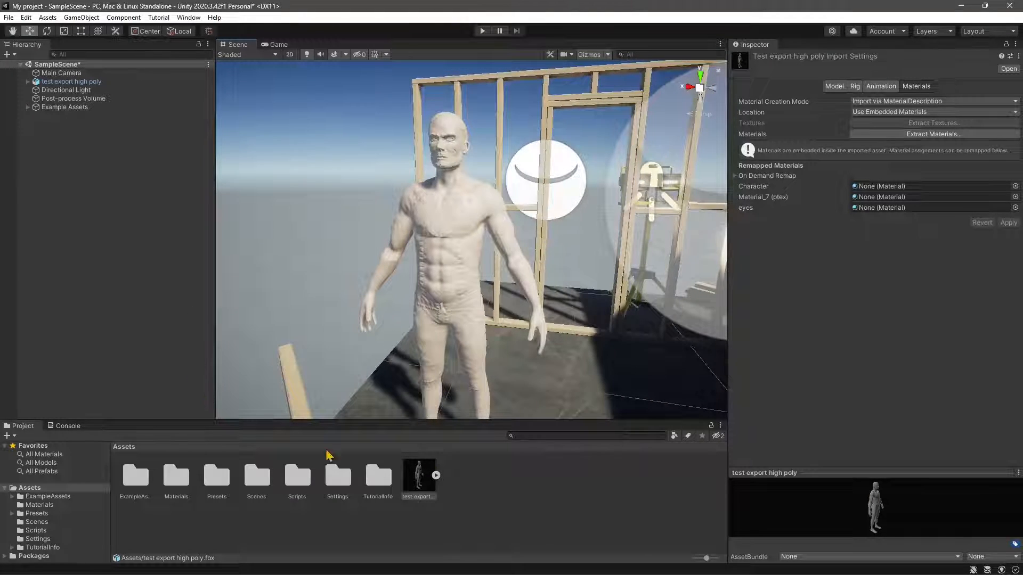
pyautogui.click(436, 475)
pyautogui.click(608, 480)
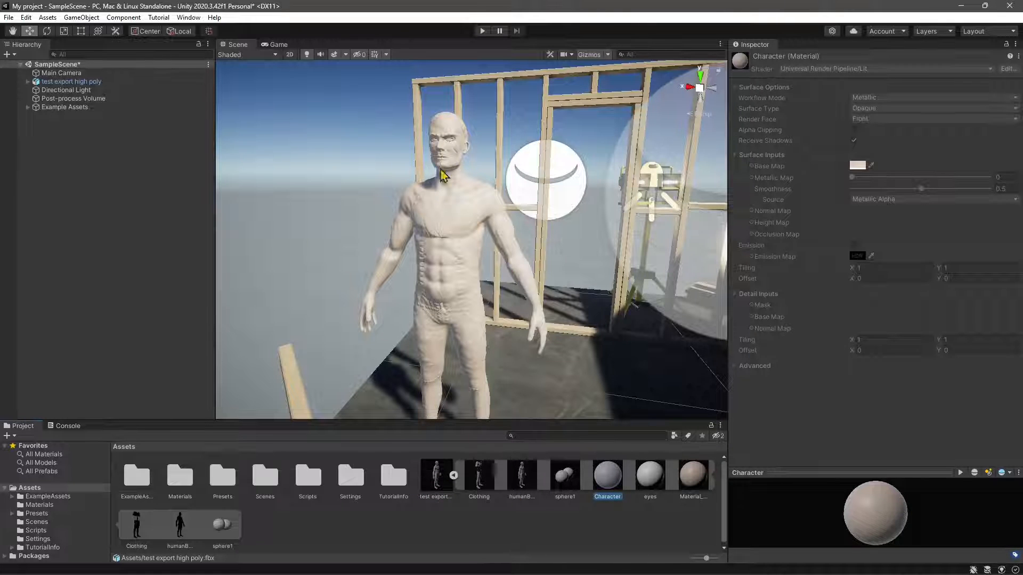
pyautogui.keyDown('alt'); pyautogui.moveTo(559, 343); pyautogui.dragTo(477, 346); pyautogui.keyUp('alt')
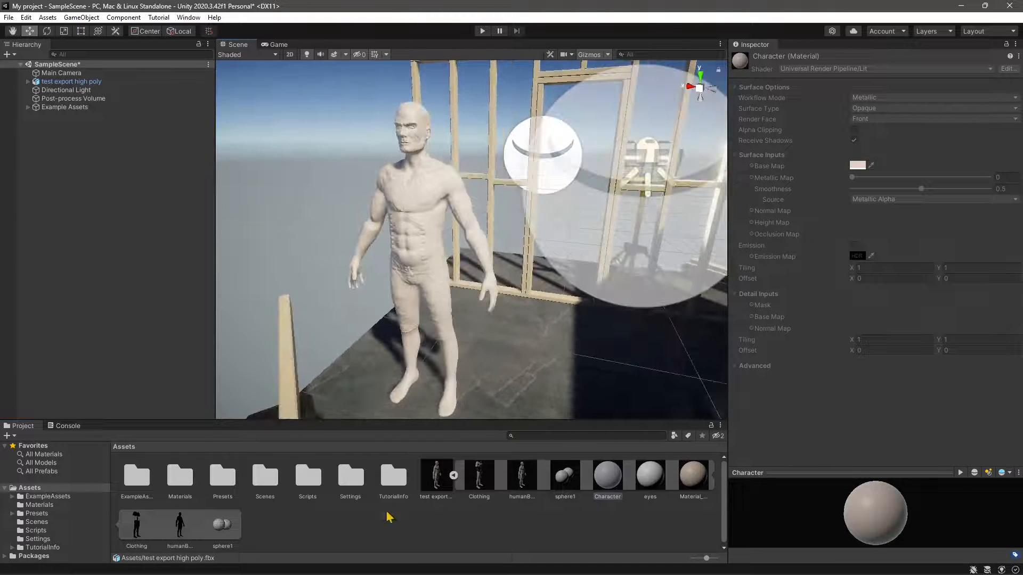
# Step: Create a new material in the Assets folder and apply it to the character's body mesh
pyautogui.rightClick(356, 521)
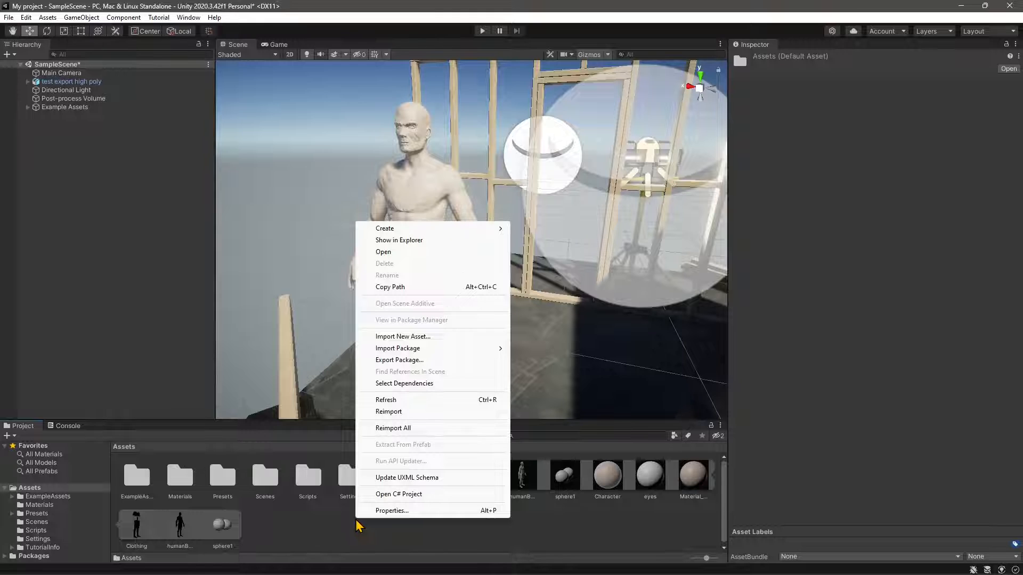
pyautogui.moveTo(421, 232)
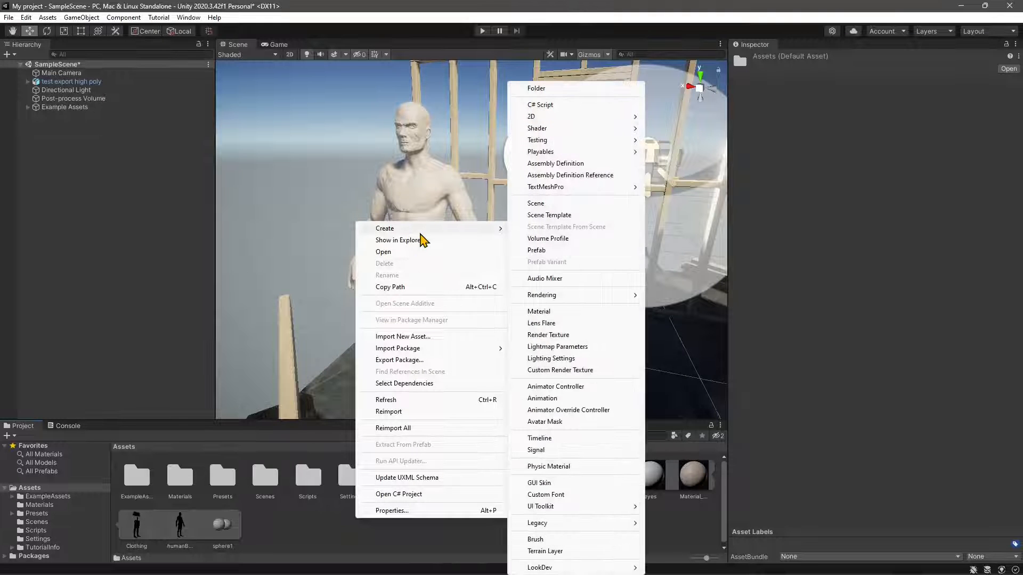
pyautogui.click(546, 311)
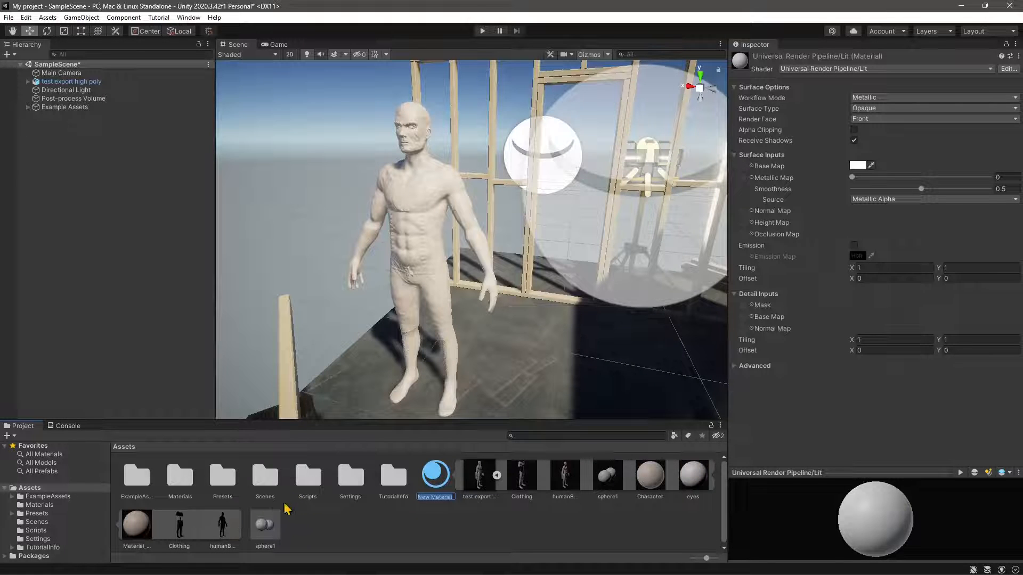
pyautogui.click(436, 489)
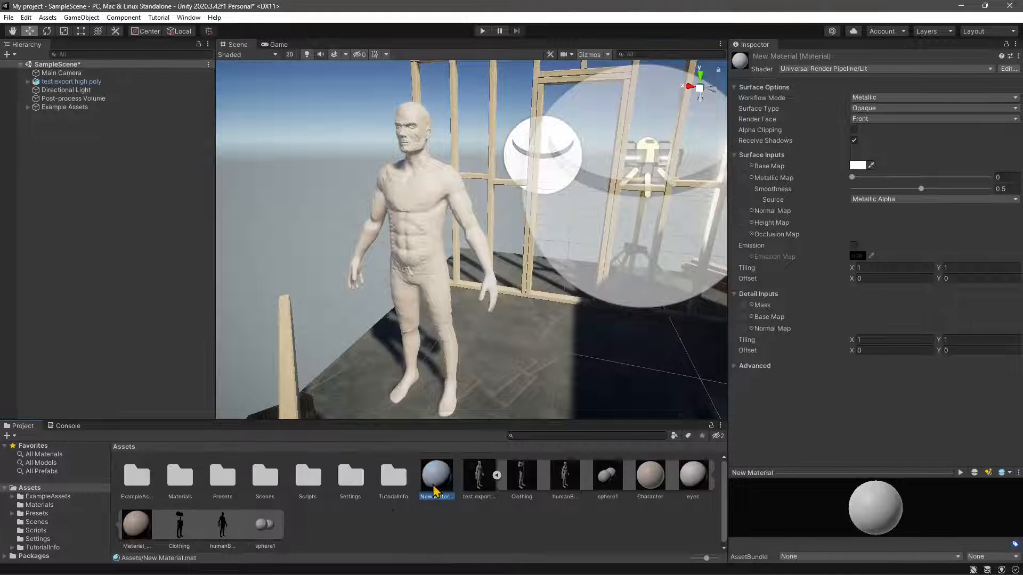
pyautogui.moveTo(436, 489); pyautogui.dragTo(435, 235)
pyautogui.moveTo(432, 226); pyautogui.dragTo(425, 282)
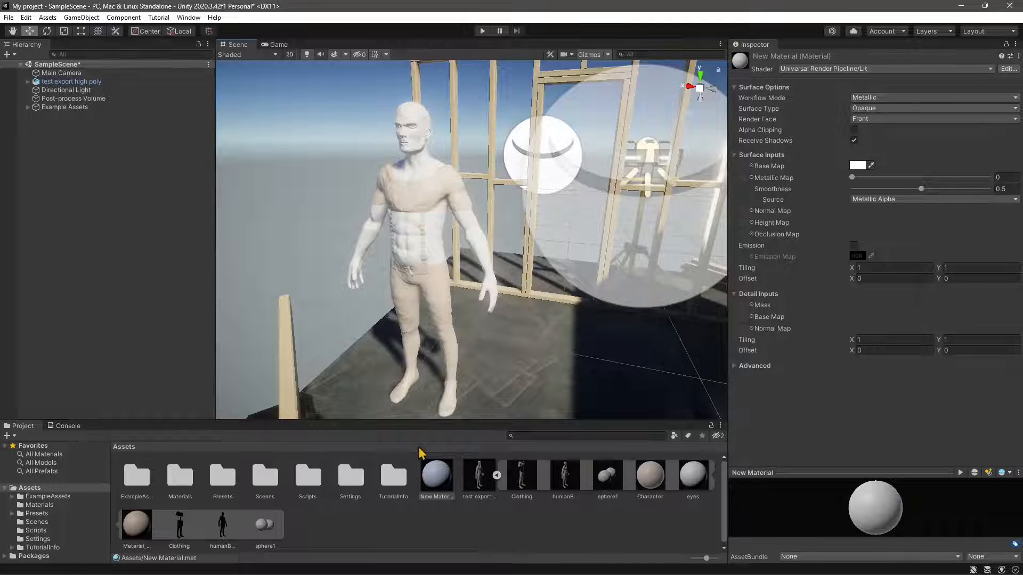
# Step: Create a second new material in the Assets folder and apply it to the character's clothing mesh
pyautogui.rightClick(424, 533)
pyautogui.moveTo(469, 242)
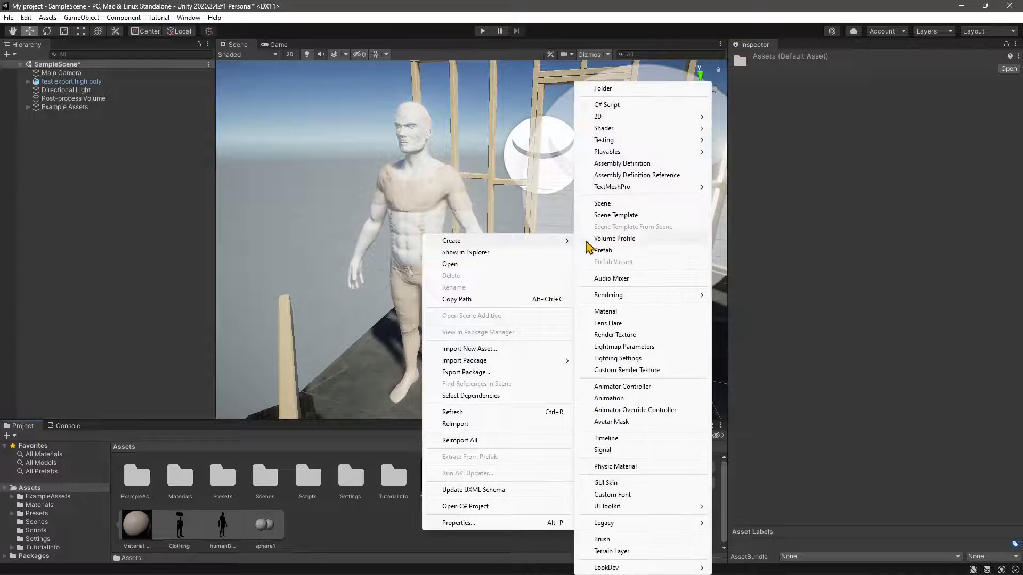
pyautogui.click(606, 312)
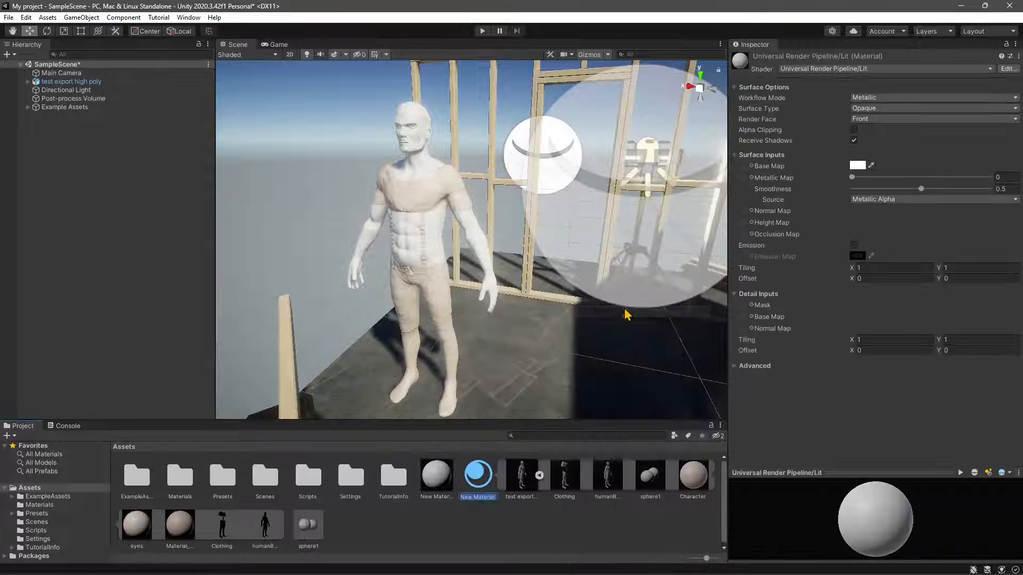
pyautogui.press('Return')
pyautogui.click(480, 478)
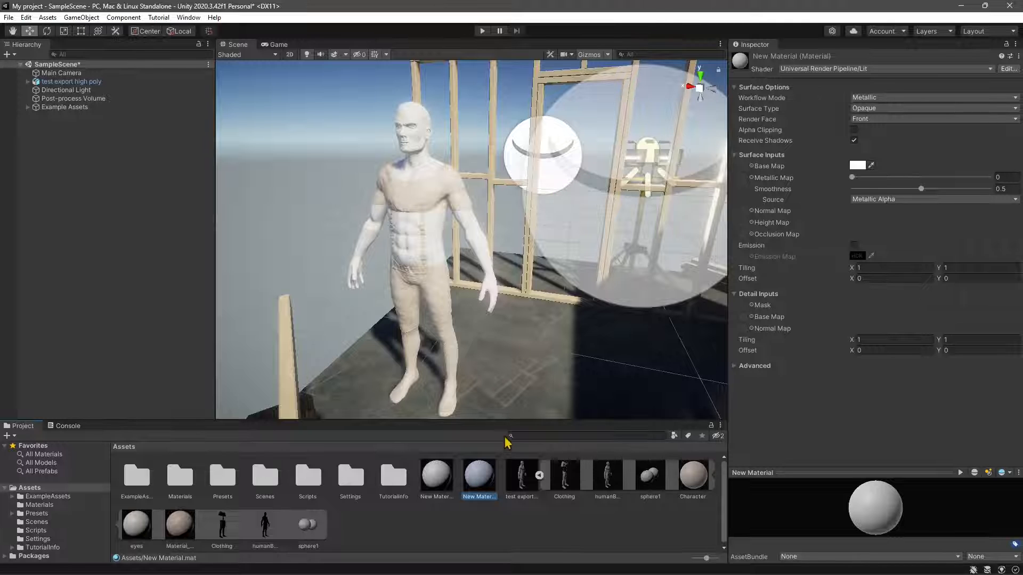
pyautogui.moveTo(482, 487); pyautogui.dragTo(426, 207)
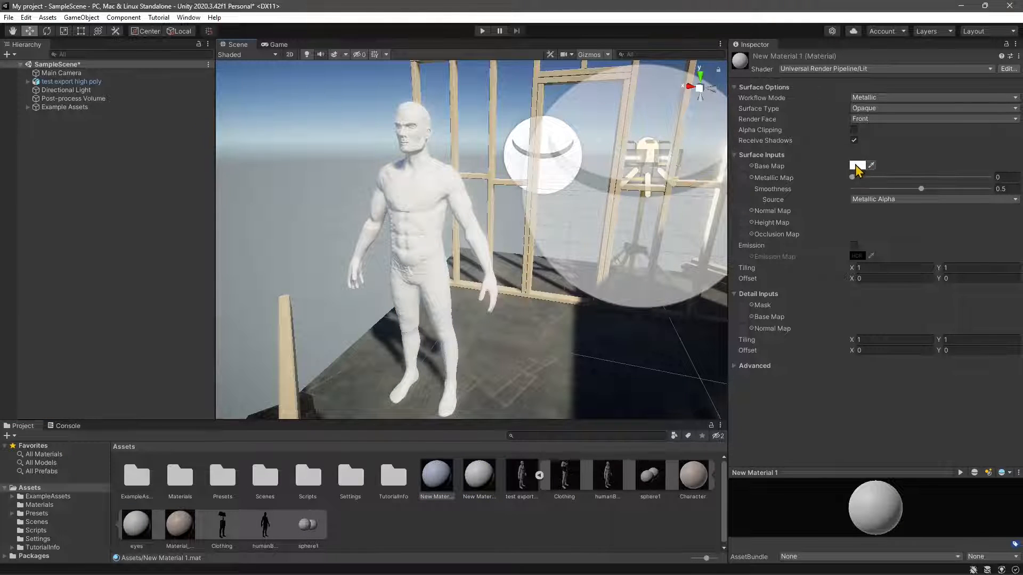
# Step: Set the clothing material's Base Map colour to black (000000) and reapply the material to the character's clothing
pyautogui.click(858, 165)
pyautogui.click(917, 230)
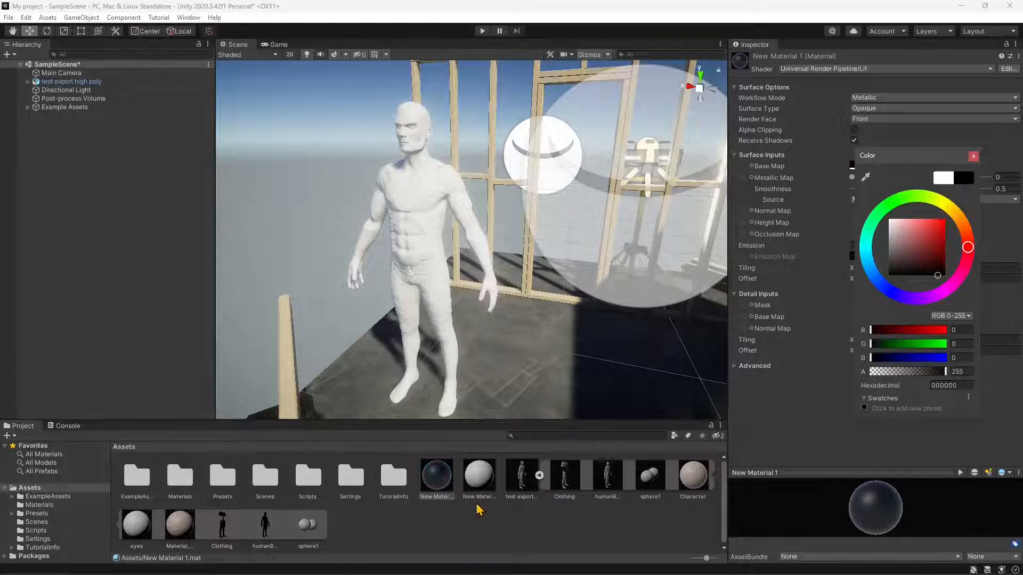
pyautogui.click(463, 523)
pyautogui.moveTo(450, 488); pyautogui.dragTo(450, 314)
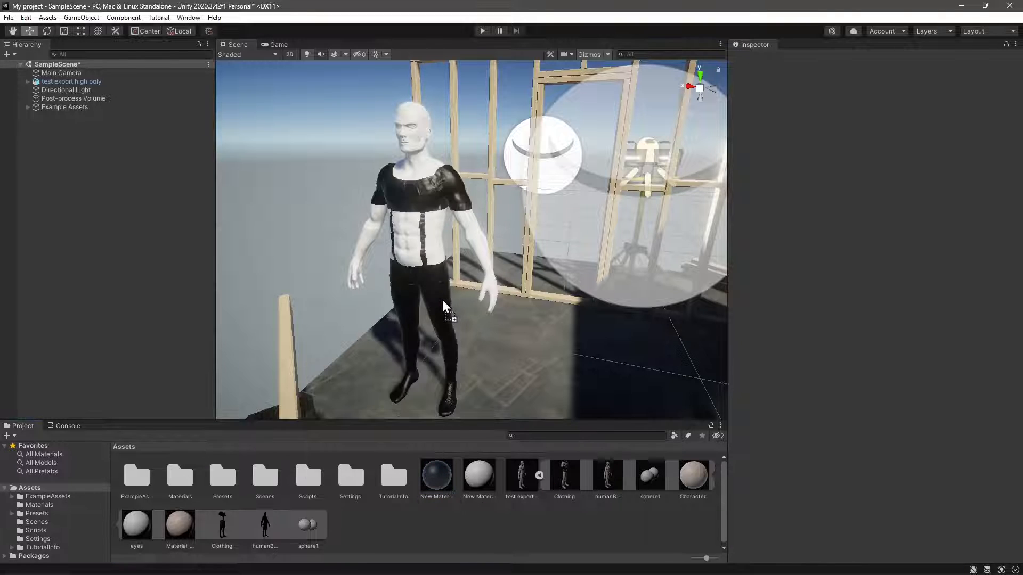
# Step: Import the Character_Flattened_Diffuse texture from the "test export high poly.fbx-files" folder as a new asset
pyautogui.click(480, 476)
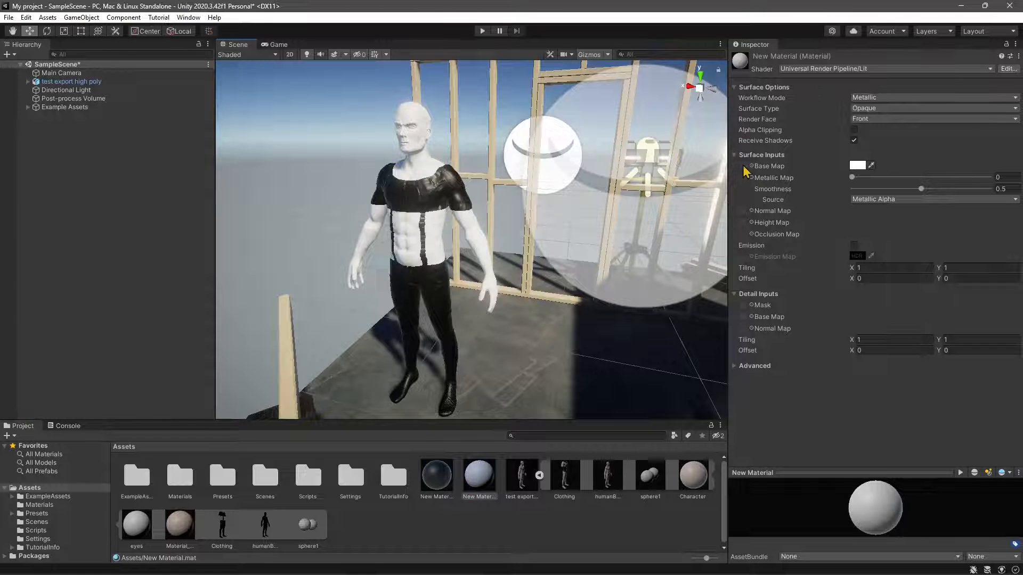
pyautogui.click(395, 536)
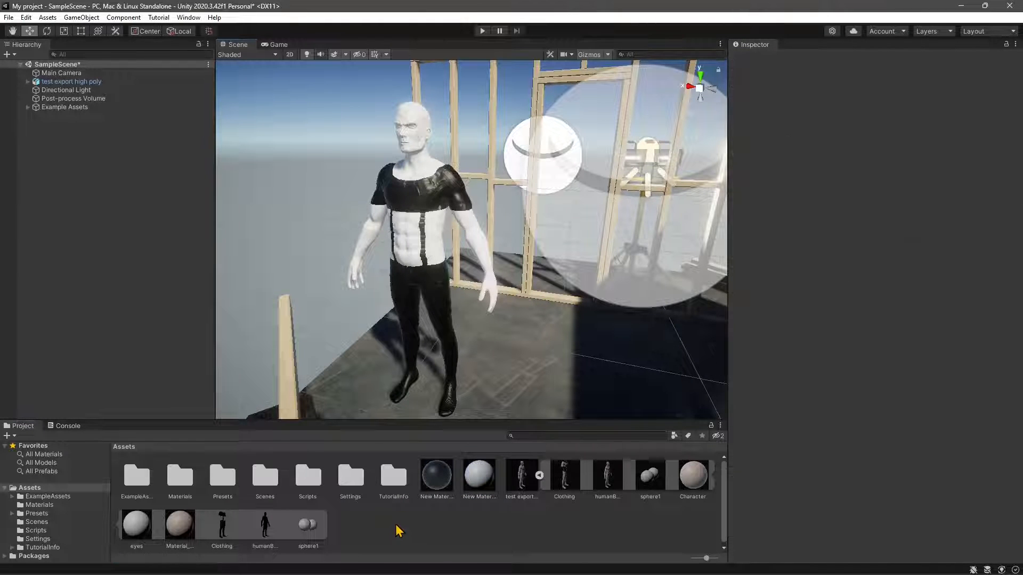
pyautogui.rightClick(380, 529)
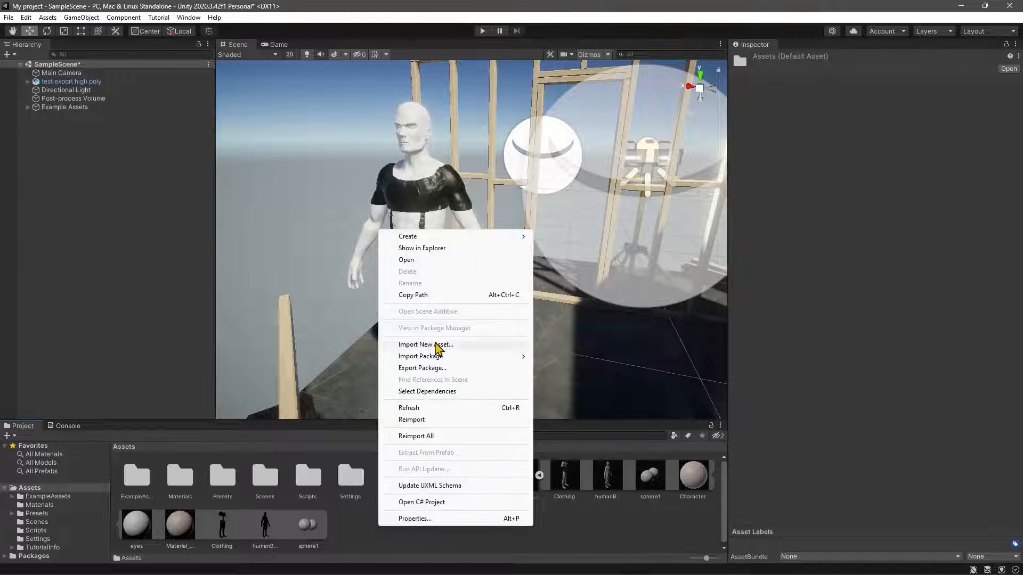
pyautogui.click(437, 345)
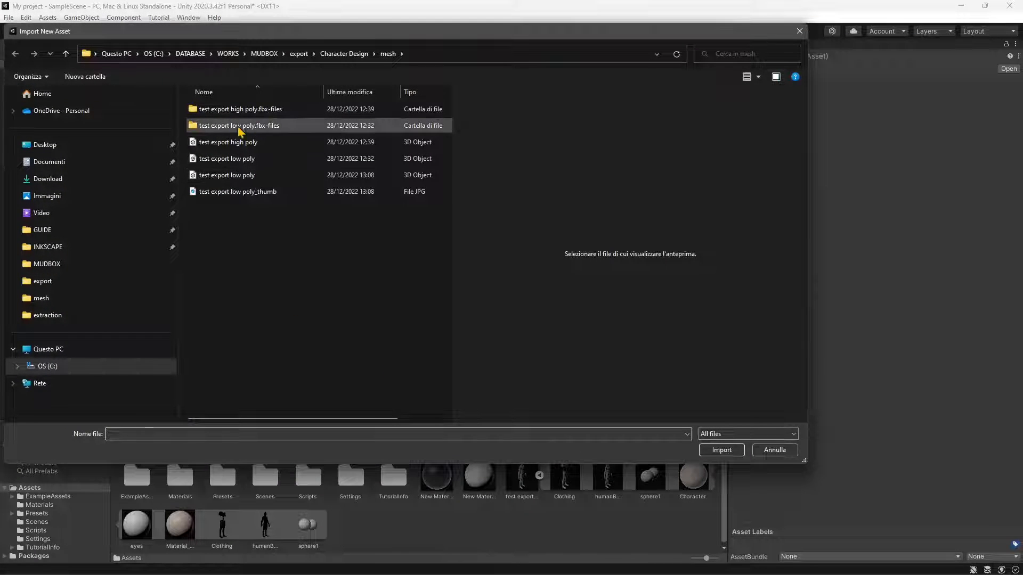
pyautogui.doubleClick(261, 109)
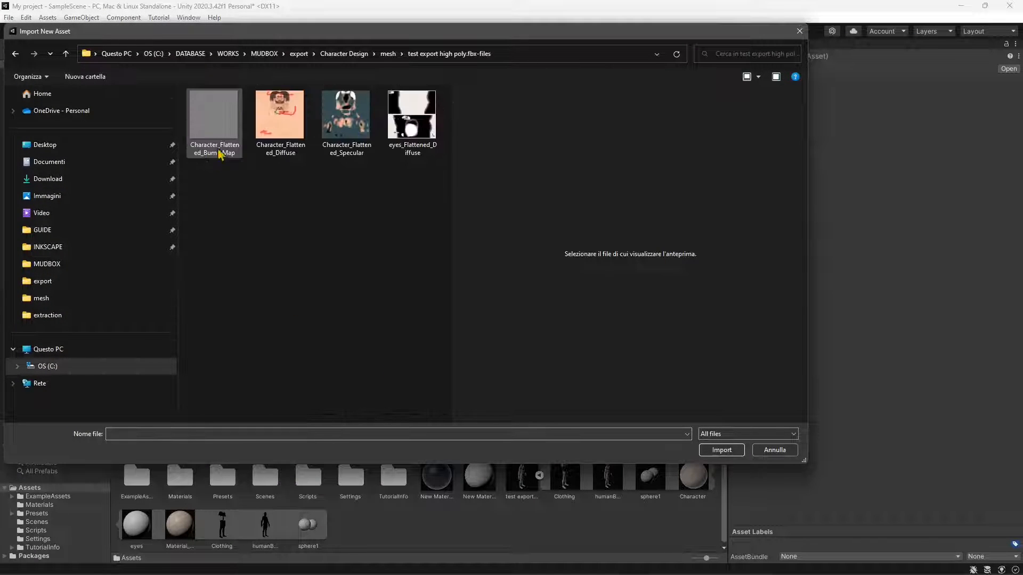
pyautogui.click(280, 139)
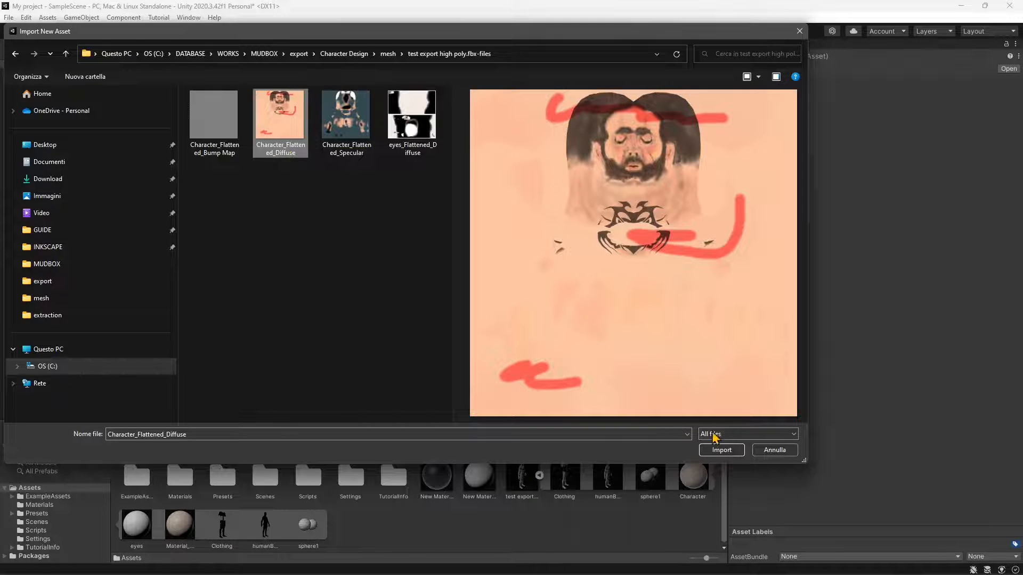
pyautogui.click(721, 450)
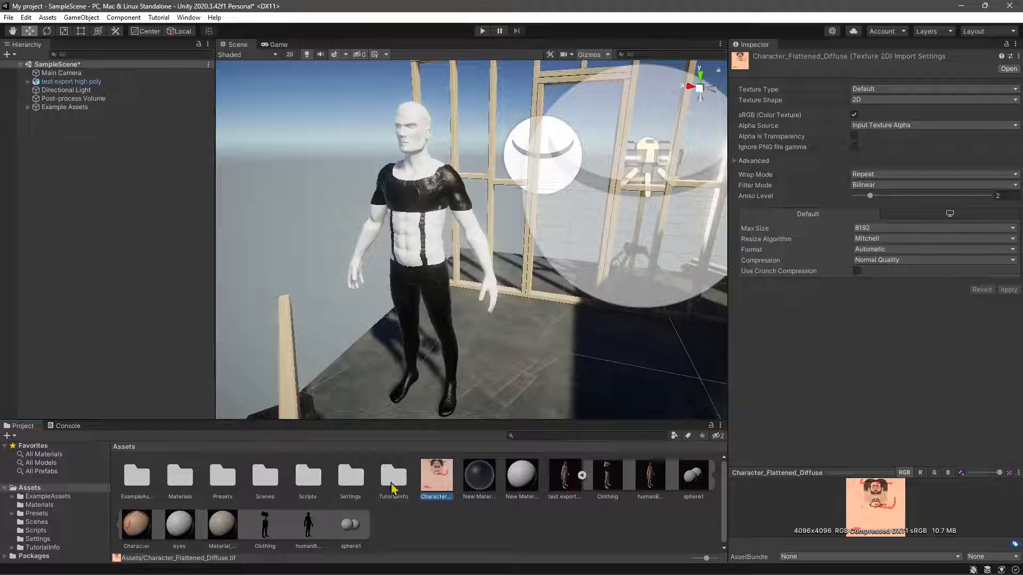
# Step: Assign the Character_Flattened_Diffuse texture as the Base Map of the body's New Material and check the textured character
pyautogui.click(134, 526)
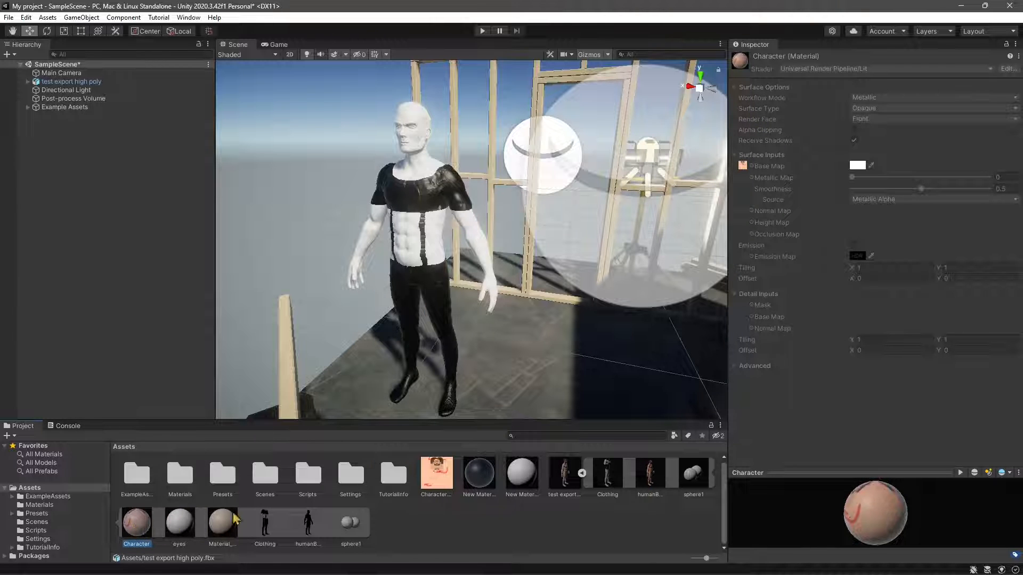
pyautogui.click(514, 482)
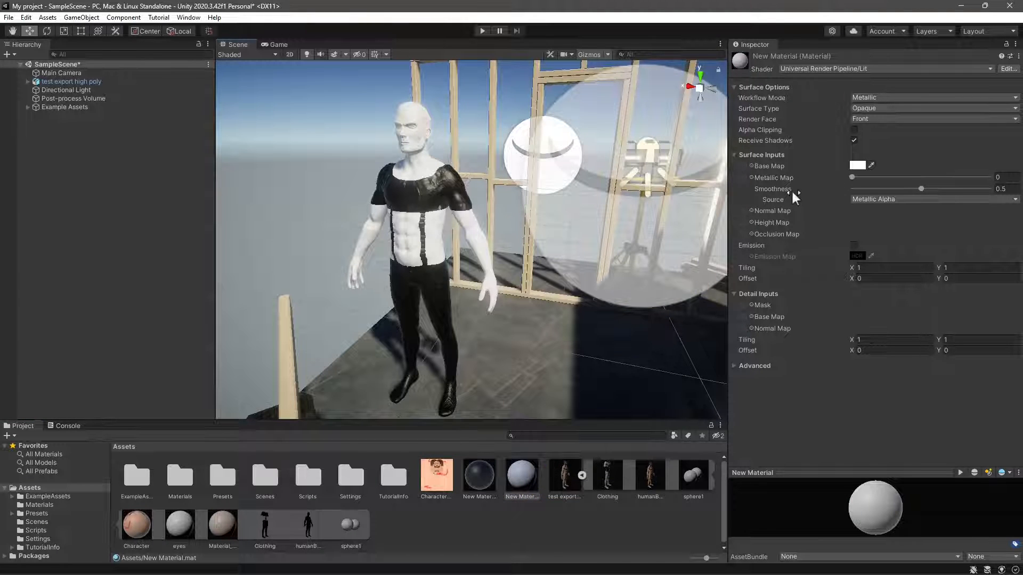
pyautogui.click(752, 166)
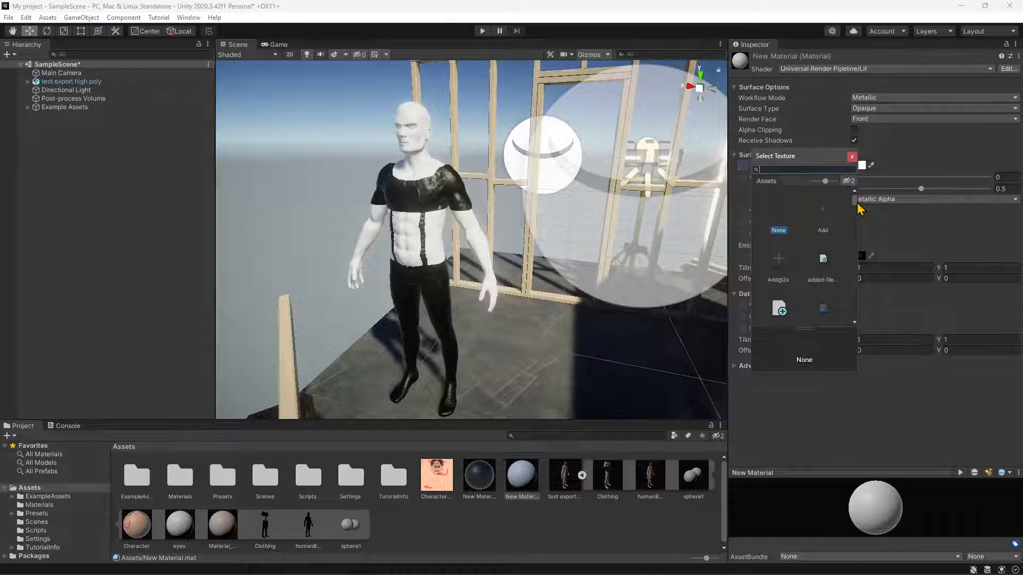
pyautogui.moveTo(855, 203); pyautogui.dragTo(845, 271)
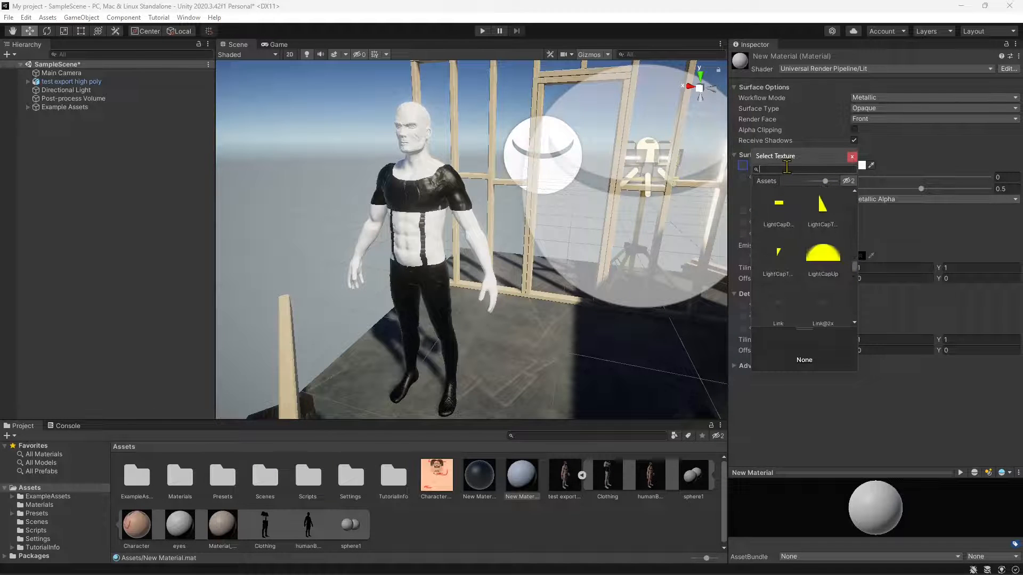
pyautogui.write('ch')
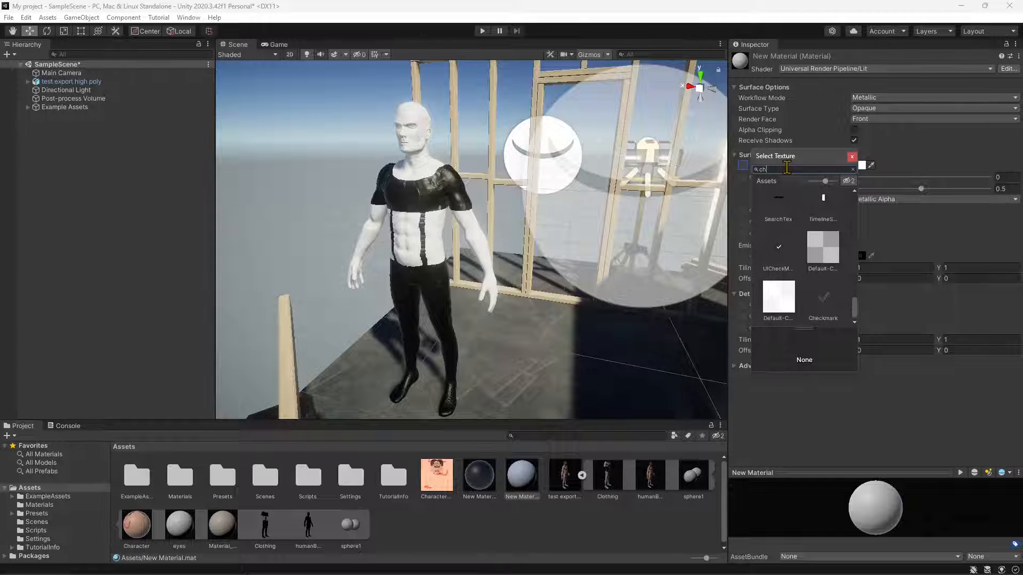
pyautogui.write('archer')
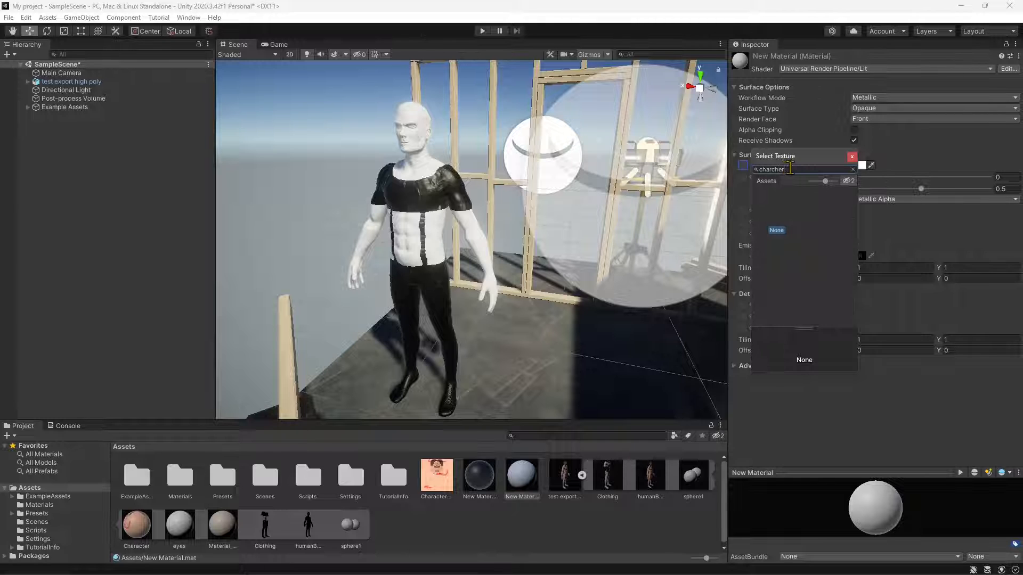
pyautogui.moveTo(785, 169); pyautogui.dragTo(773, 169)
pyautogui.click(825, 227)
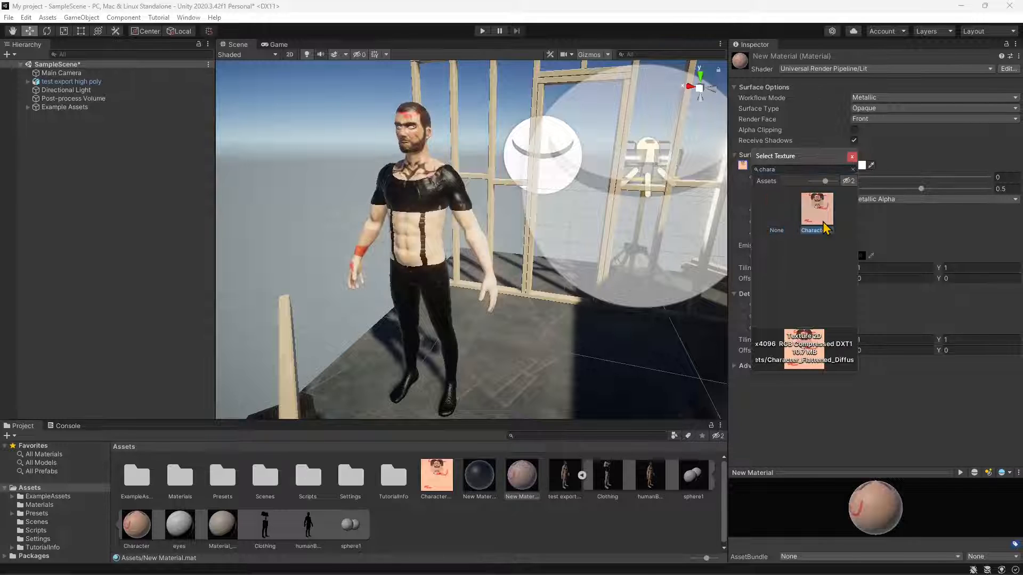
pyautogui.click(852, 157)
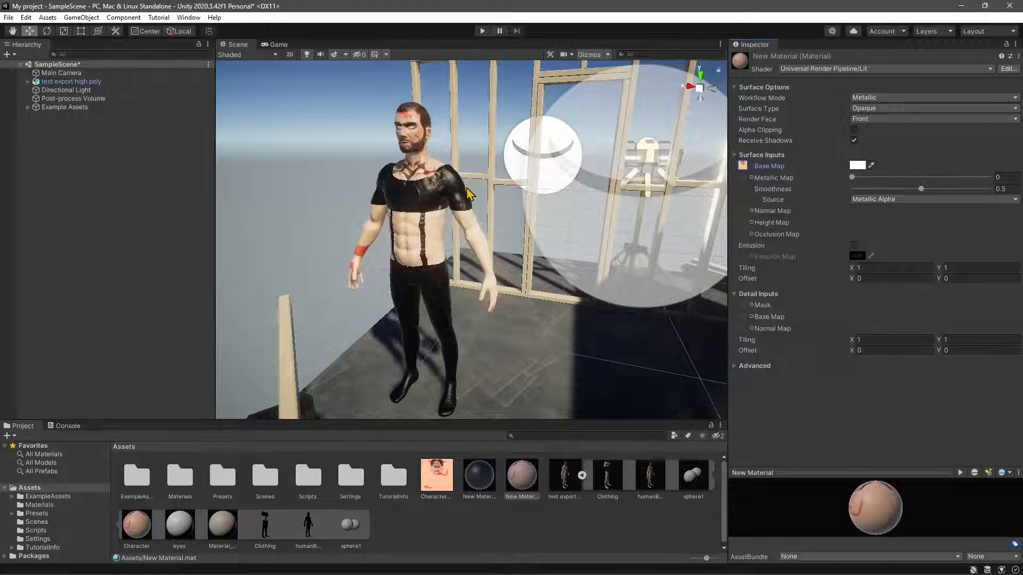
pyautogui.press('a')
pyautogui.moveTo(471, 255); pyautogui.dragTo(525, 131, button='right')
pyautogui.press('s')
pyautogui.moveTo(525, 215); pyautogui.dragTo(522, 232, button='right')
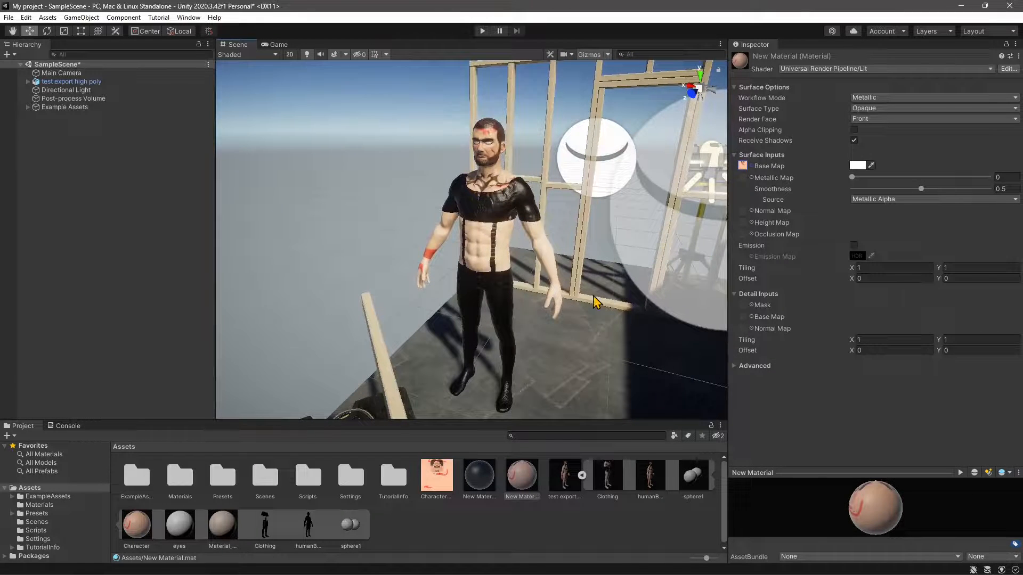